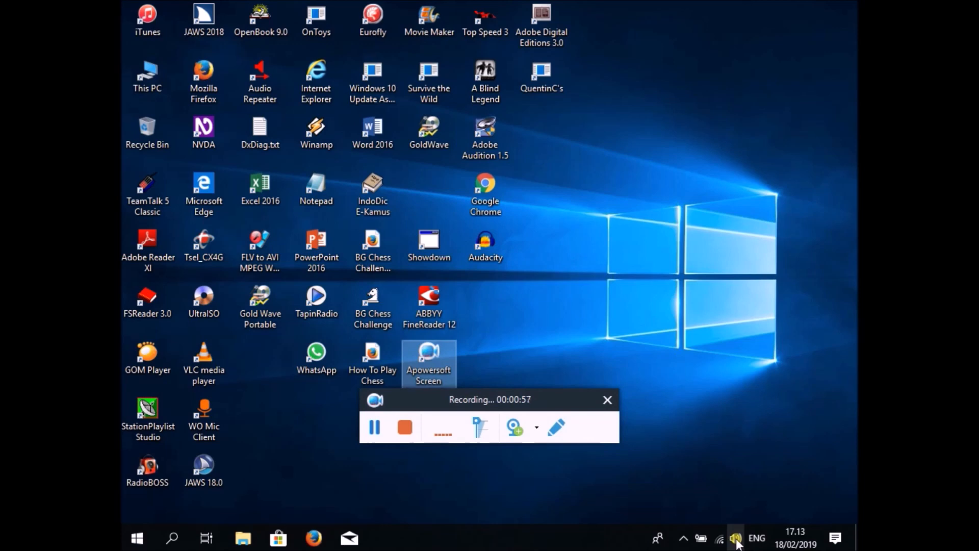
- Launch Mozilla Firefox from the desktop, closing the first blank window and starting the browser again
{"action": "key", "text": "m"}
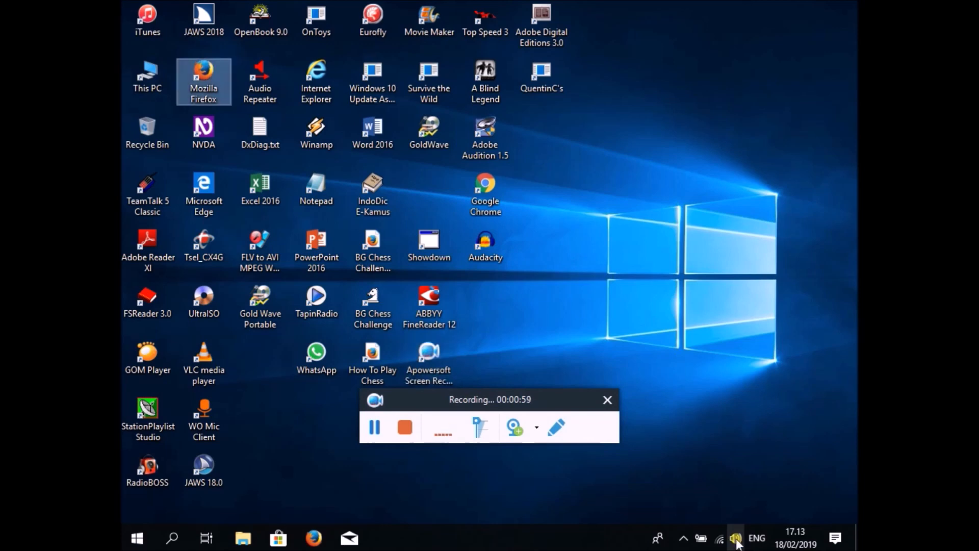
{"action": "key", "text": "Return"}
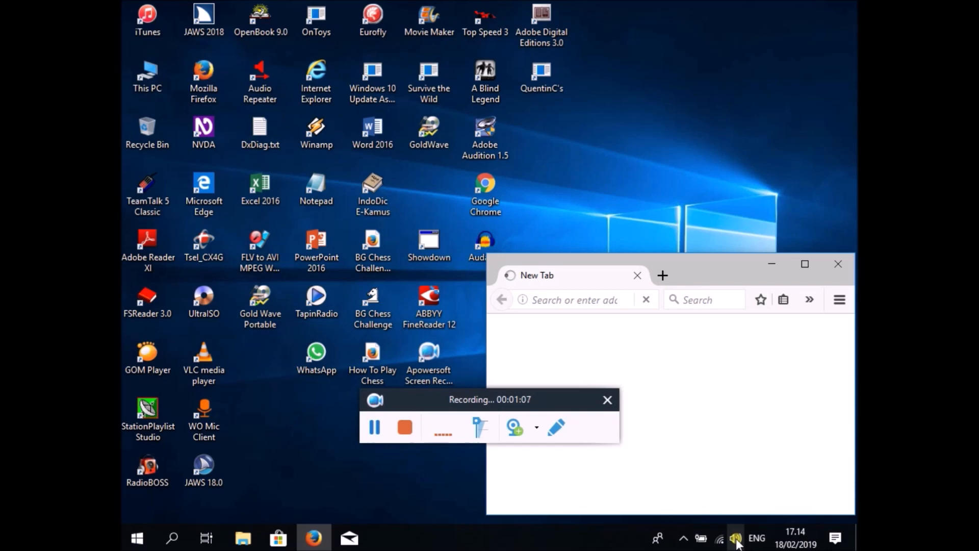
{"action": "key", "text": "alt+F4"}
{"action": "key", "text": "Down"}
{"action": "key", "text": "Up"}
{"action": "key", "text": "Return"}
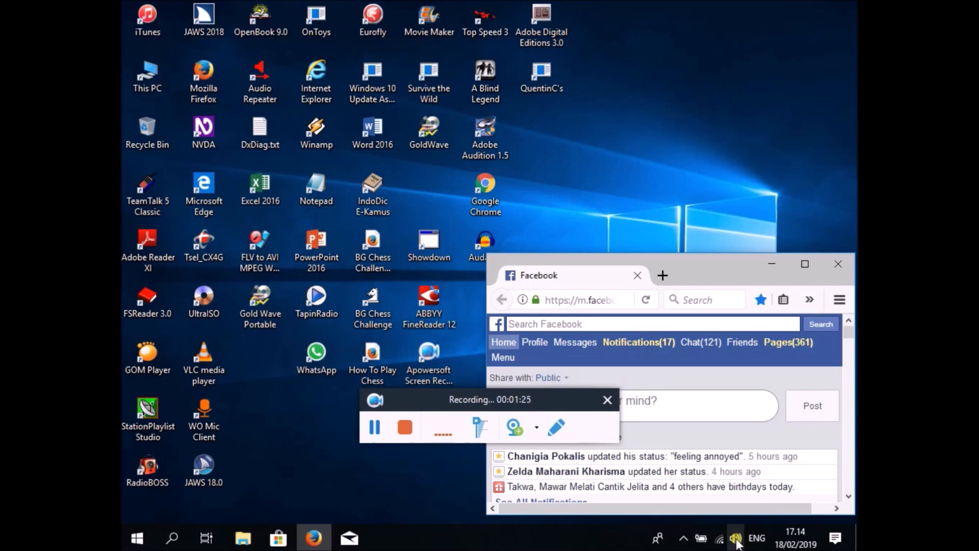
- Go to blogger.com in place of the Facebook page and show the Blogger dashboard in full screen
{"action": "key", "text": "Tab"}
{"action": "key", "text": "alt+d"}
{"action": "key", "text": "Delete"}
{"action": "type", "text": "b"}
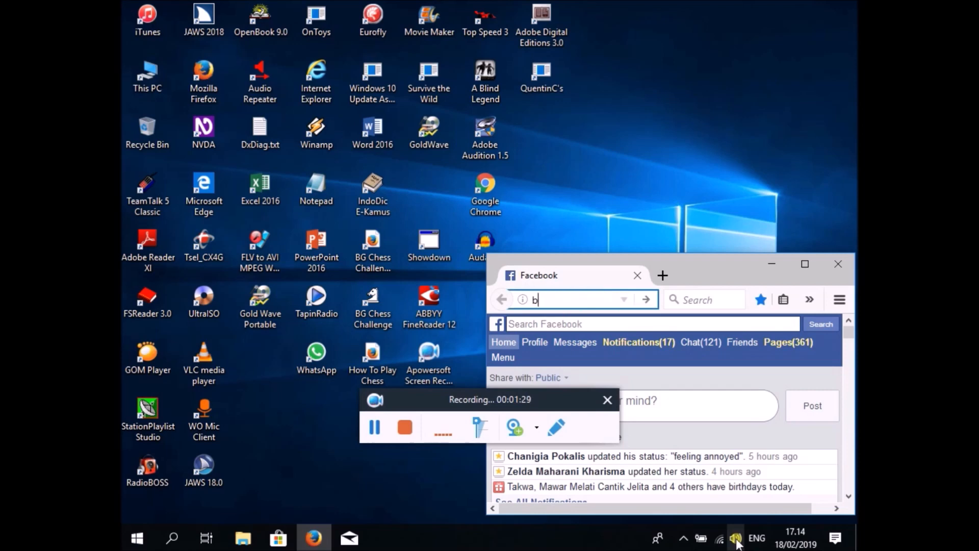
{"action": "type", "text": "logger.com/"}
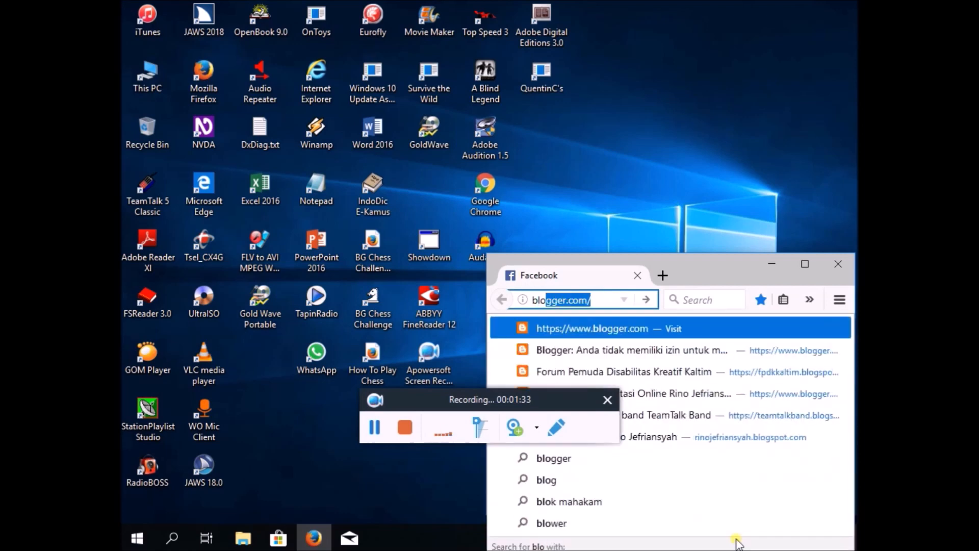
{"action": "key", "text": "Return"}
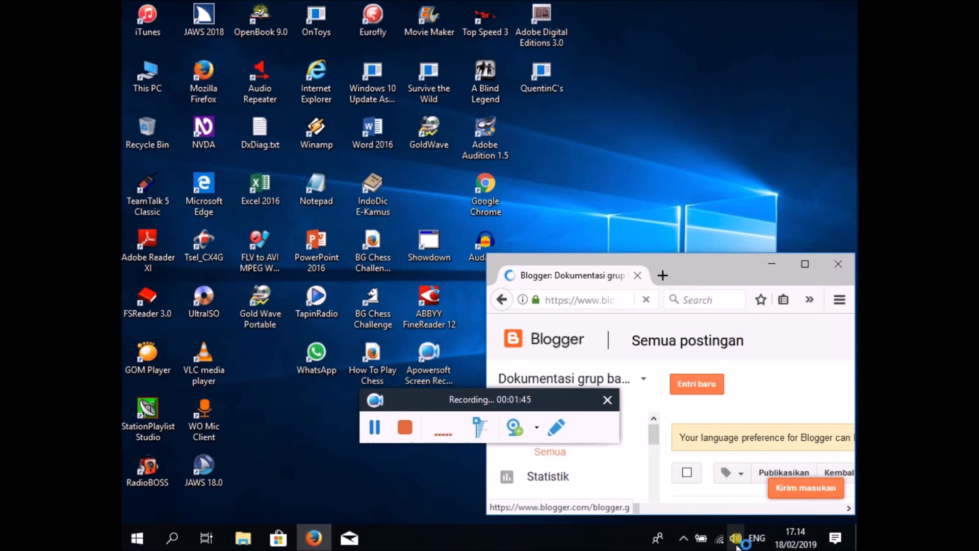
{"action": "key", "text": "F11"}
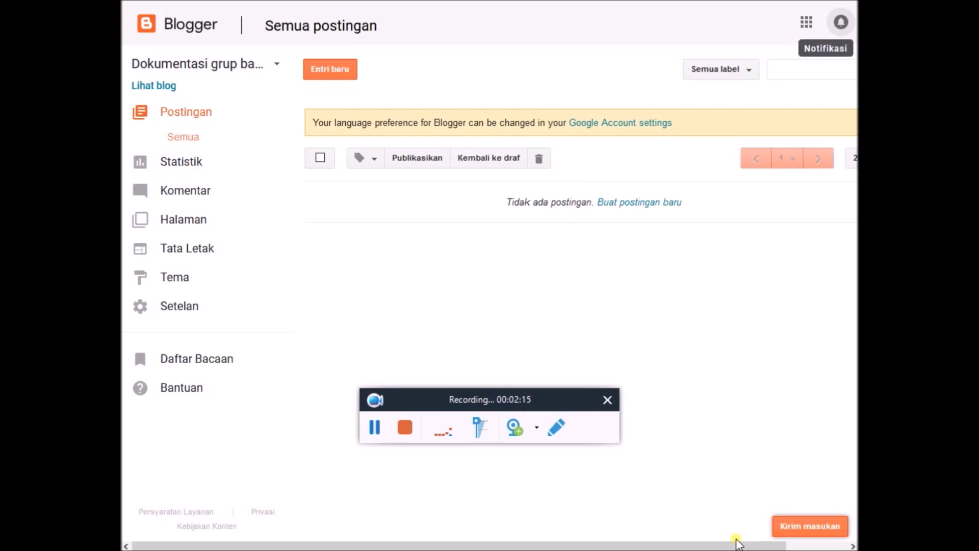
- Start a new post (Entri baru) from the blog's list of all posts
{"action": "scroll", "coordinate": [737, 543], "scroll_direction": "right", "scroll_amount": 2}
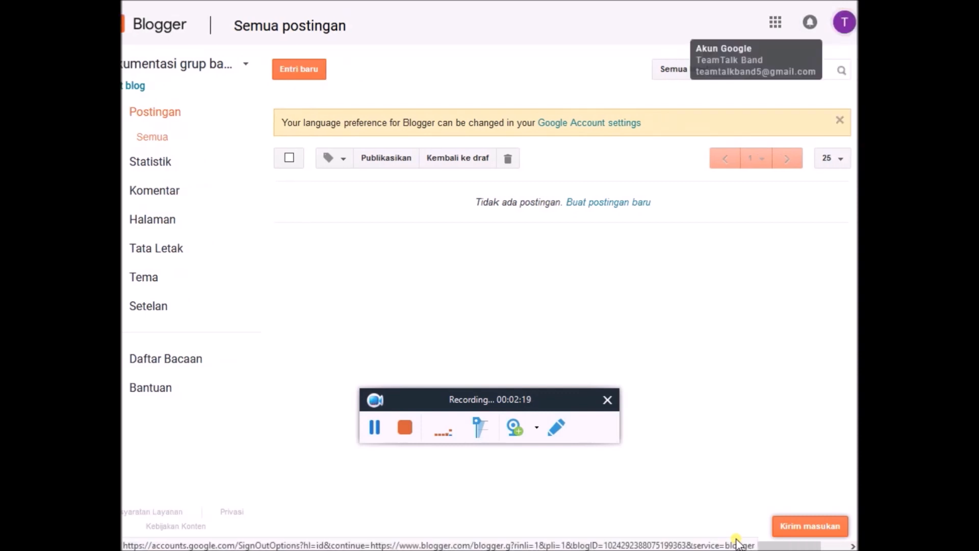
{"action": "key", "text": "Tab"}
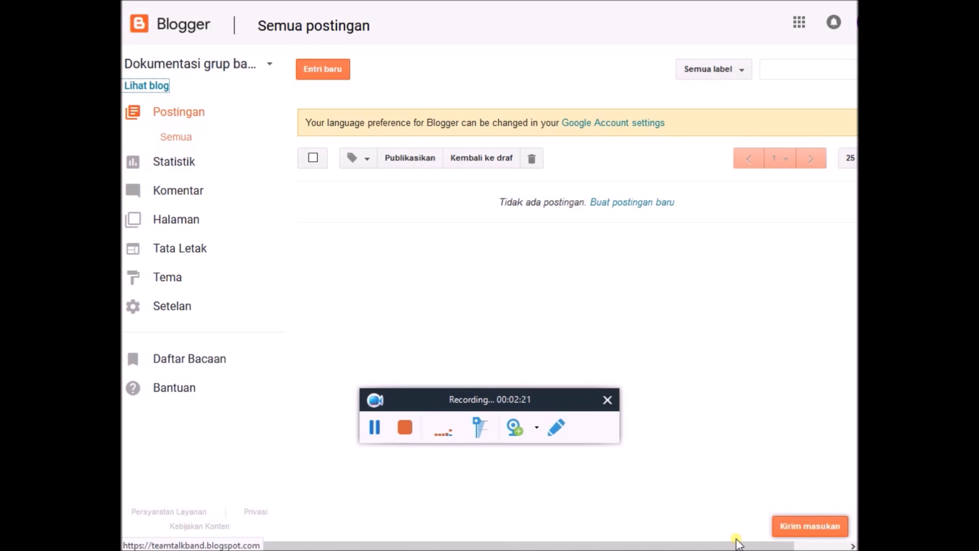
{"action": "key", "text": "Tab"}
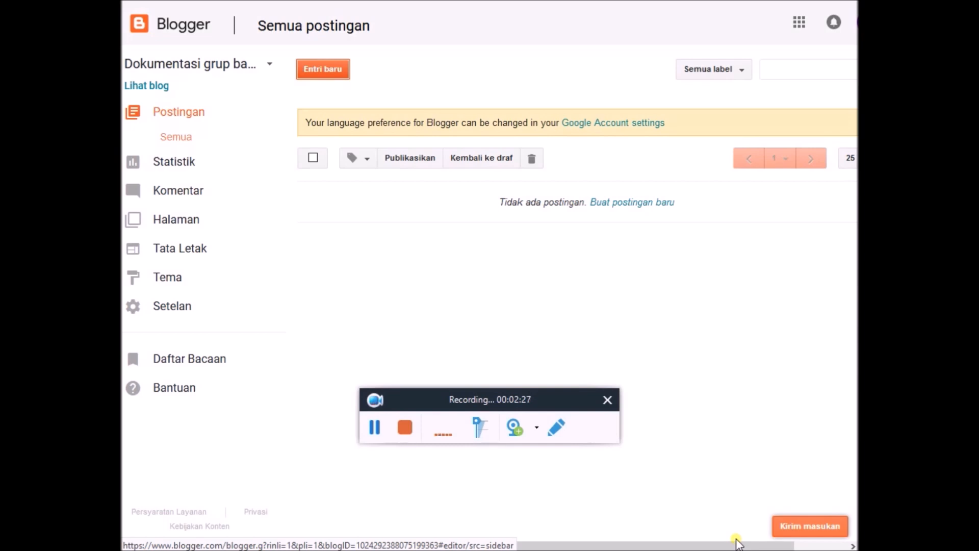
{"action": "key", "text": "Return"}
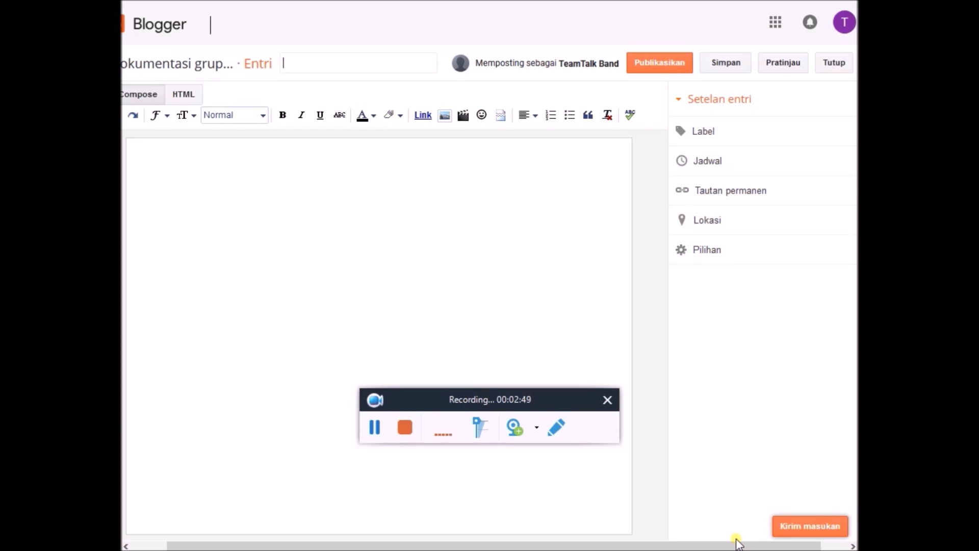
- Enter "TeamTalk Band - Yang Terdalam (Peterpan)" as the title of the new post
{"action": "type", "text": "TeamTalk Ban"}
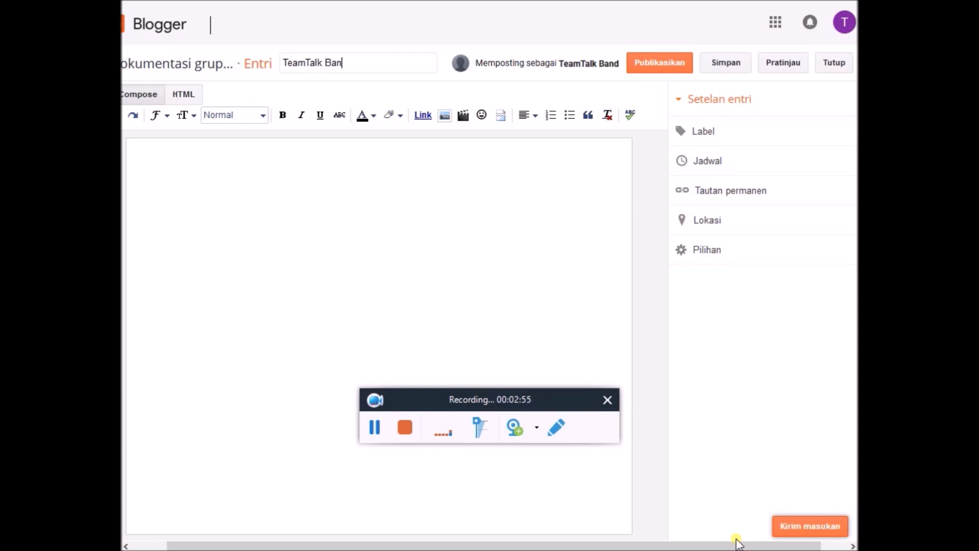
{"action": "type", "text": "d - Y"}
{"action": "key", "text": "BackSpace"}
{"action": "key", "text": "BackSpace"}
{"action": "type", "text": "Yang Terdalam"}
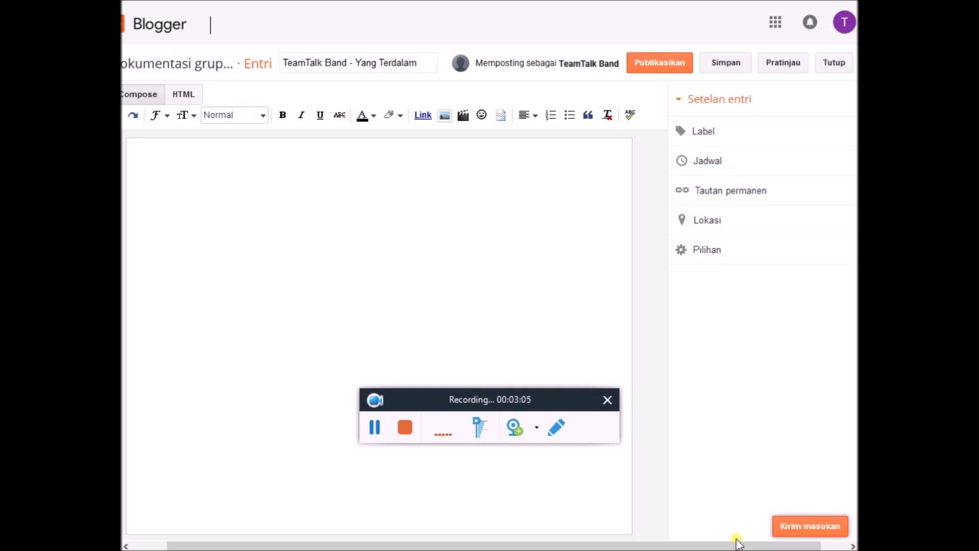
{"action": "type", "text": " (Peterpan)"}
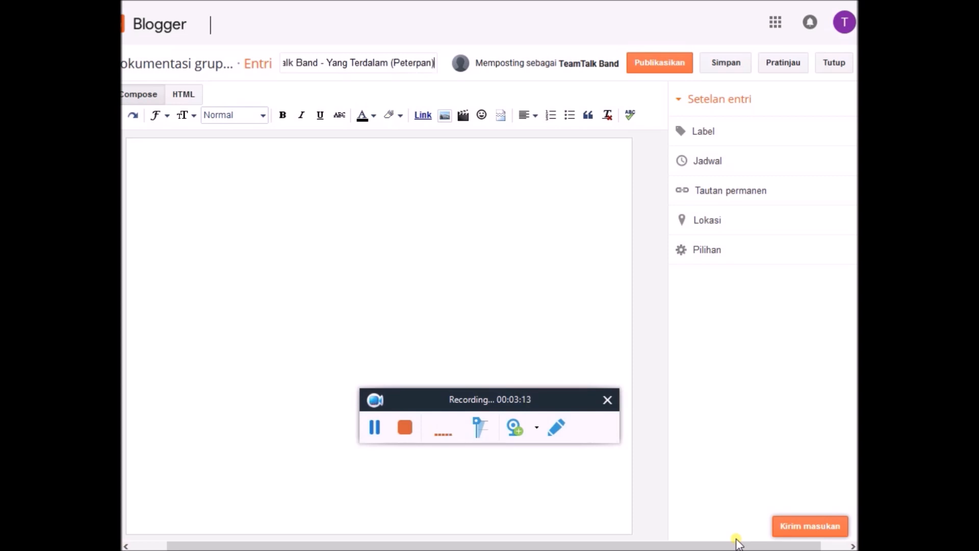
- Switch the post editor from Compose to HTML mode
{"action": "key", "text": "Tab"}
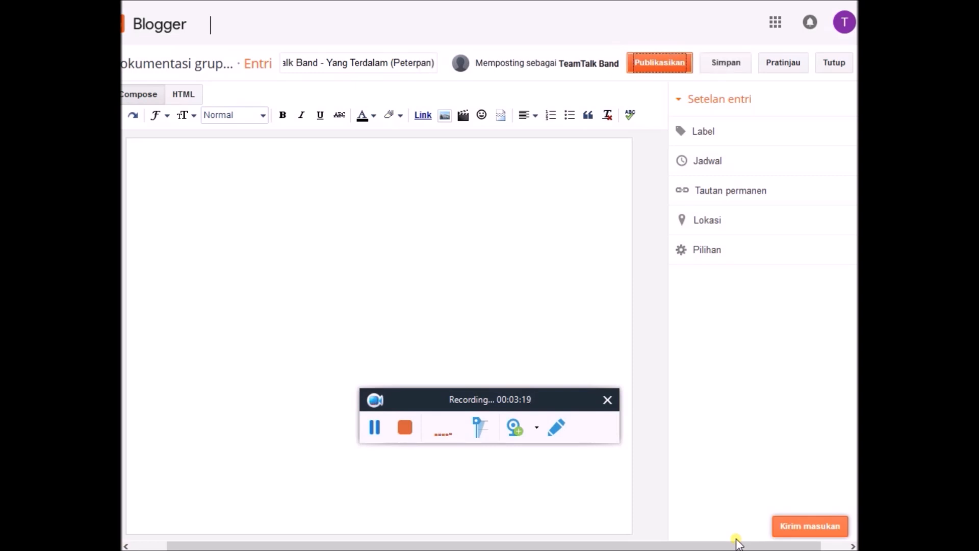
{"action": "key", "text": "Tab"}
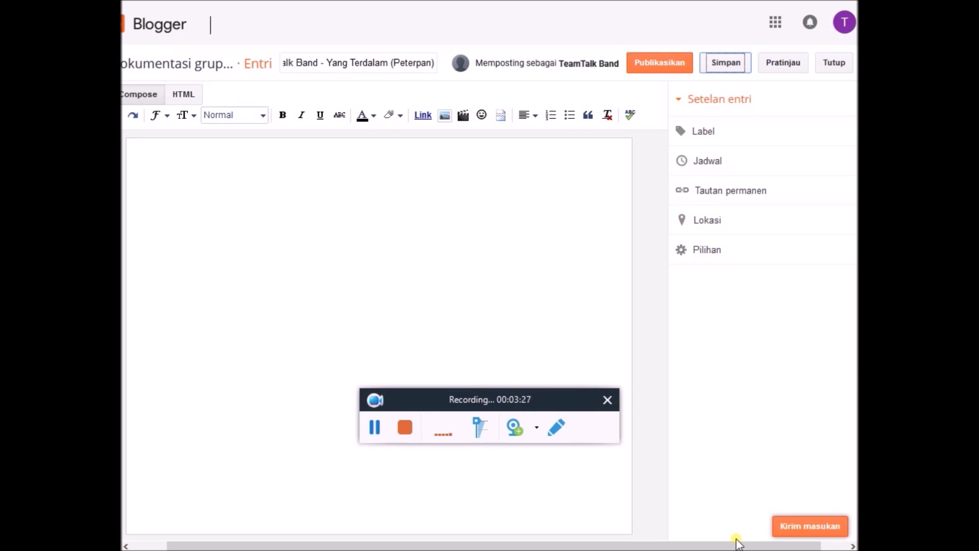
{"action": "key", "text": "Tab"}
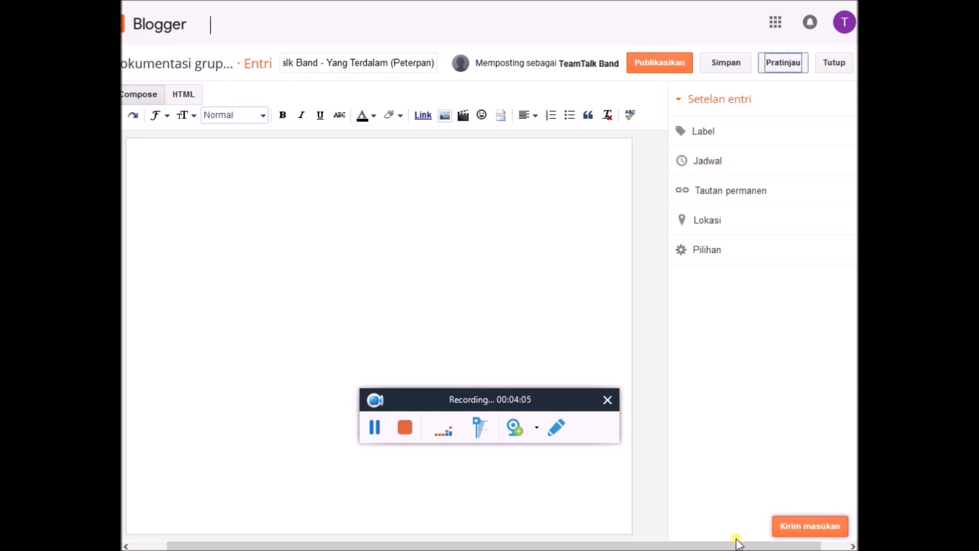
{"action": "key", "text": "Tab"}
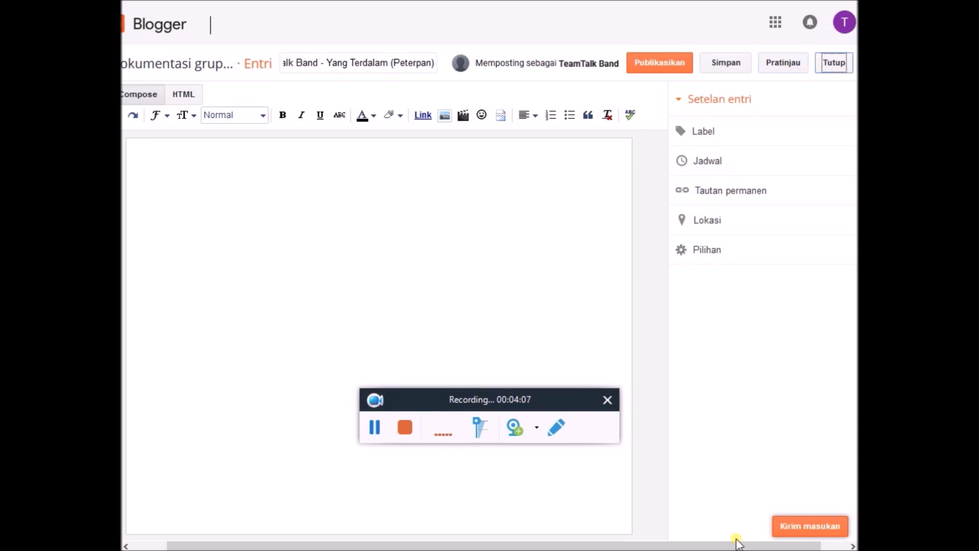
{"action": "key", "text": "Tab"}
{"action": "key", "text": "Tab"}
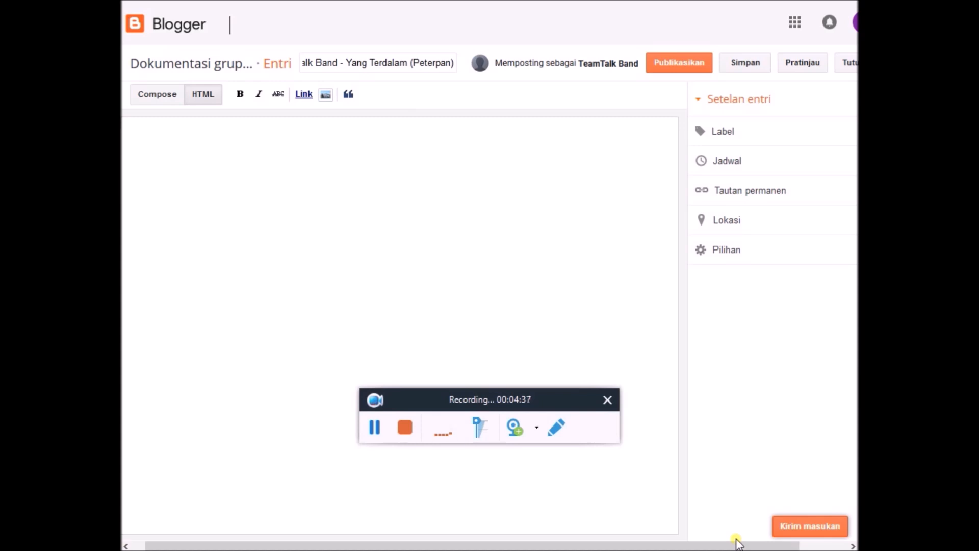
- Show the browser's Bookmarks sidebar and move the focus back to the post page
{"action": "key", "text": "ctrl+b"}
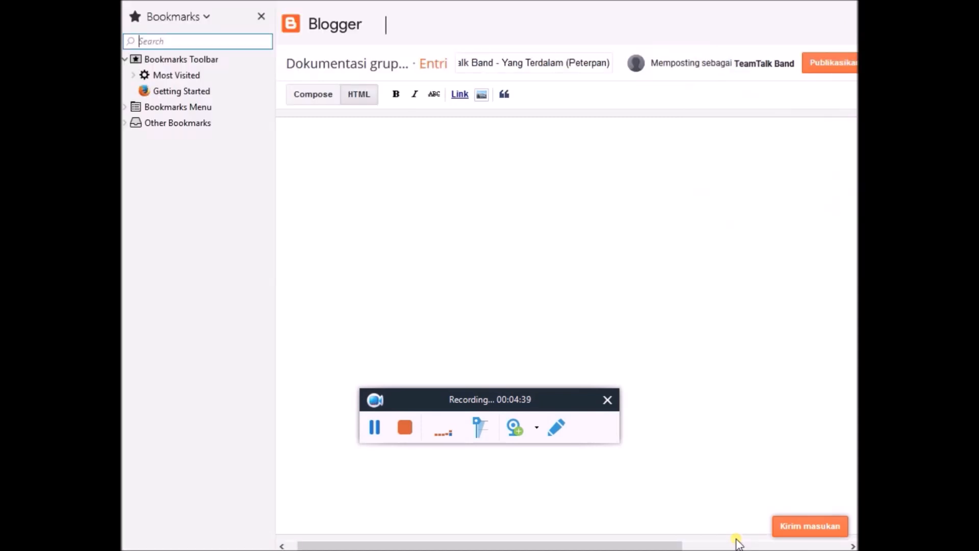
{"action": "key", "text": "Tab"}
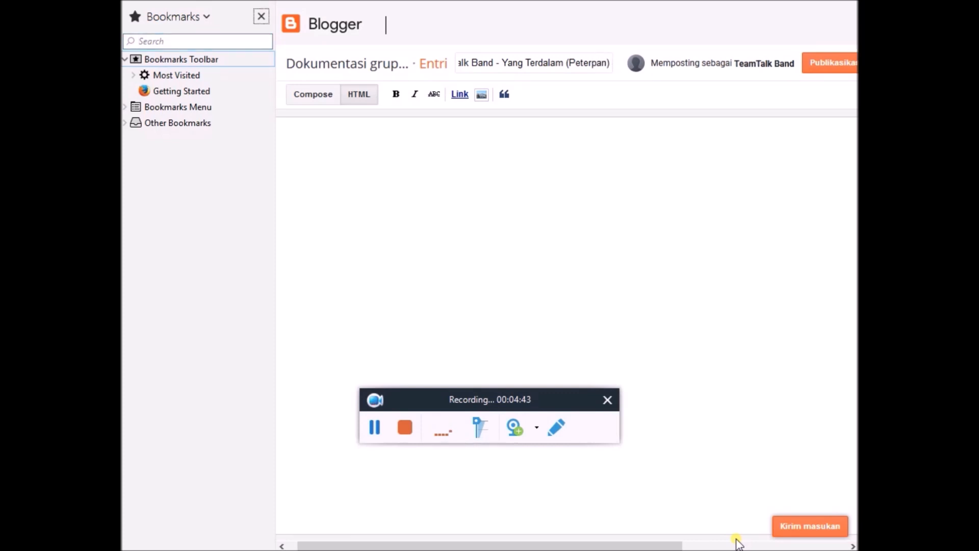
{"action": "key", "text": "Tab"}
{"action": "key", "text": "Tab"}
{"action": "key", "text": "Tab"}
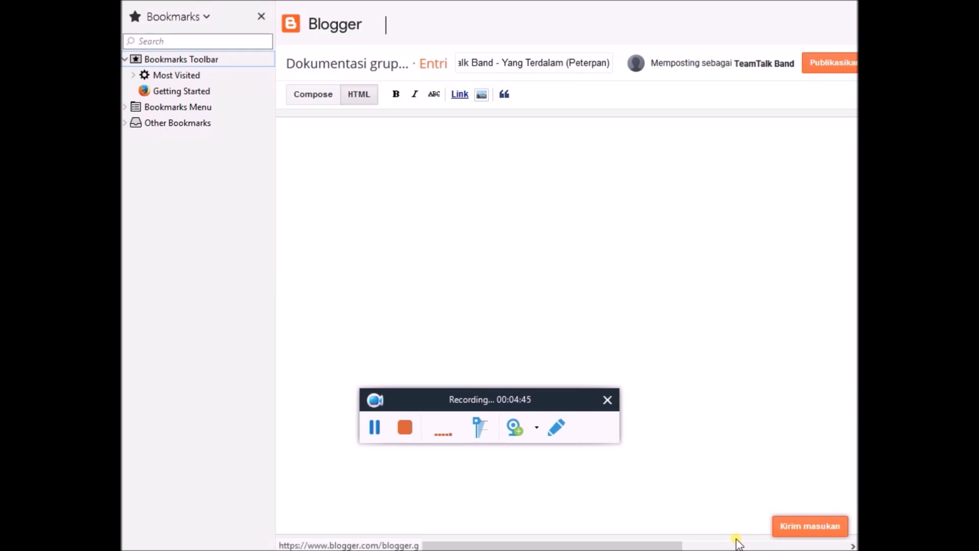
- Paste the prepared TeamTalk Band post text with its YouTube link labelled "disini!!" into the HTML body
{"action": "key", "text": "shift+Tab"}
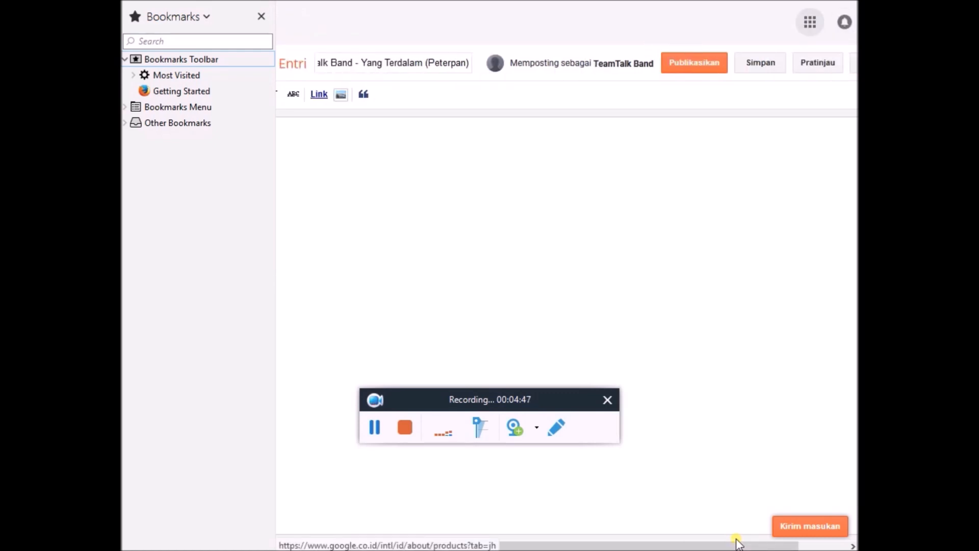
{"action": "key", "text": "Tab"}
{"action": "key", "text": "Tab"}
{"action": "key", "text": "Tab"}
{"action": "key", "text": "Tab"}
{"action": "key", "text": "Tab"}
{"action": "key", "text": "Tab"}
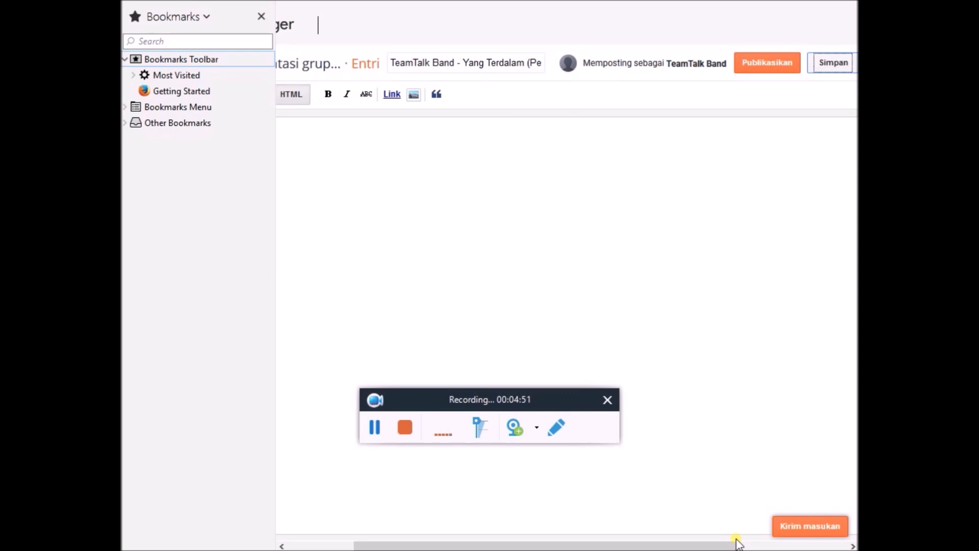
{"action": "key", "text": "Tab"}
{"action": "key", "text": "Tab"}
{"action": "key", "text": "Tab"}
{"action": "key", "text": "Tab"}
{"action": "key", "text": "Tab"}
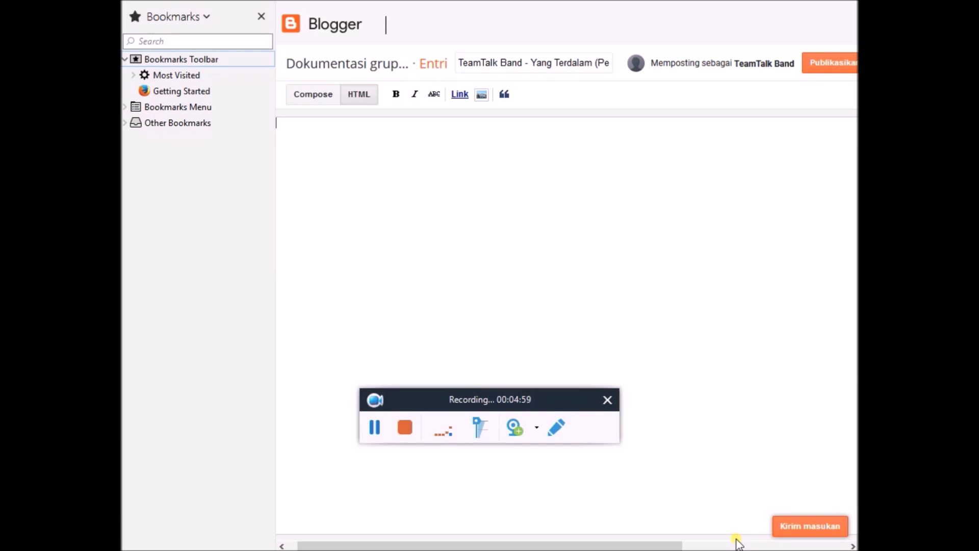
{"action": "key", "text": "ctrl+v"}
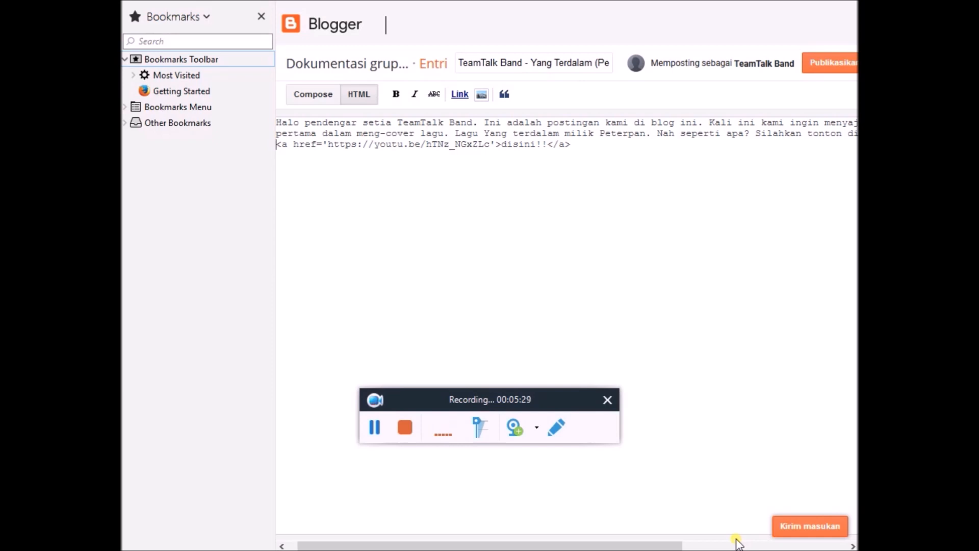
- Review the post's title, publish, save, preview and close controls, the HTML body and the post settings
{"action": "key", "text": "shift+Tab"}
{"action": "key", "text": "shift+Tab"}
{"action": "key", "text": "shift+Tab"}
{"action": "key", "text": "shift+Tab"}
{"action": "key", "text": "shift+Tab"}
{"action": "key", "text": "shift+Tab"}
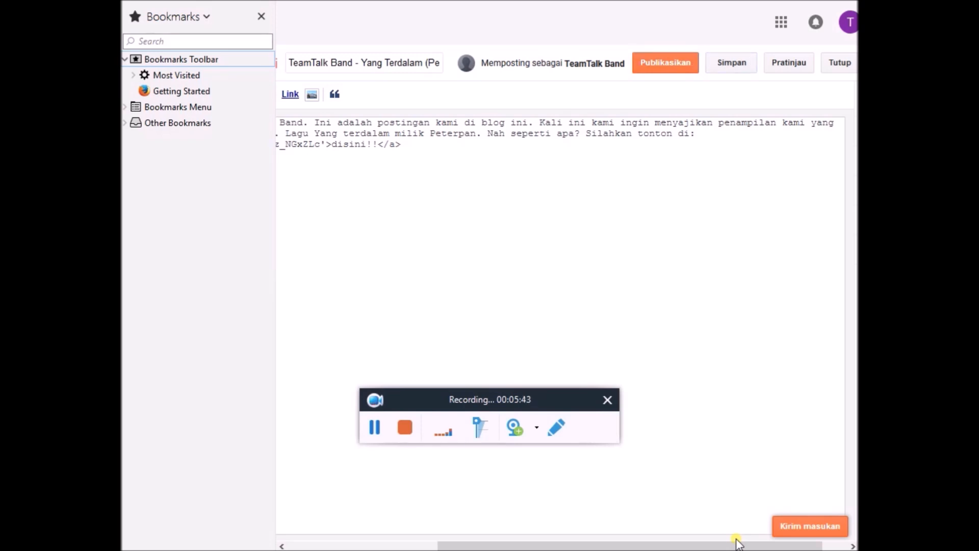
{"action": "key", "text": "shift+Tab"}
{"action": "key", "text": "shift+Tab"}
{"action": "key", "text": "Left"}
{"action": "key", "text": "shift+Tab"}
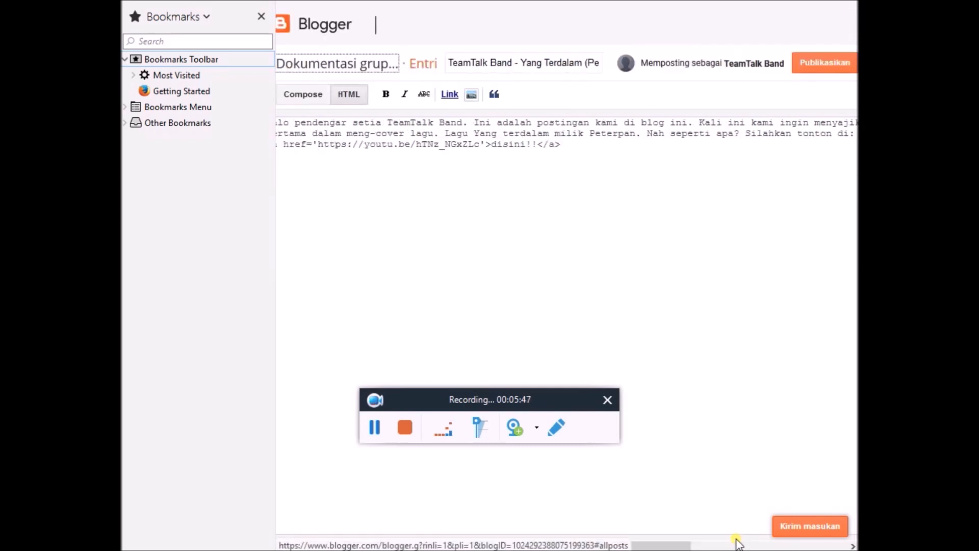
{"action": "key", "text": "Tab"}
{"action": "key", "text": "Tab"}
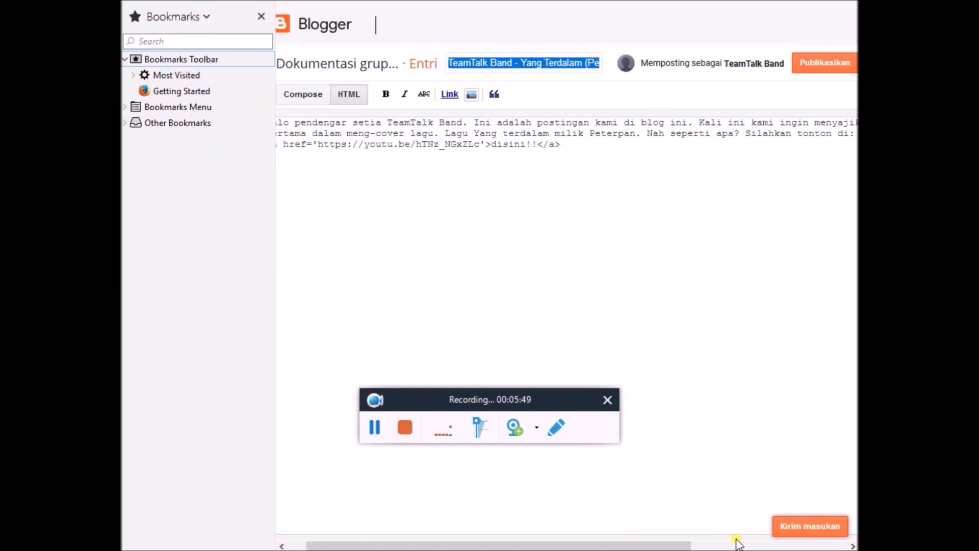
{"action": "key", "text": "Tab"}
{"action": "key", "text": "Tab"}
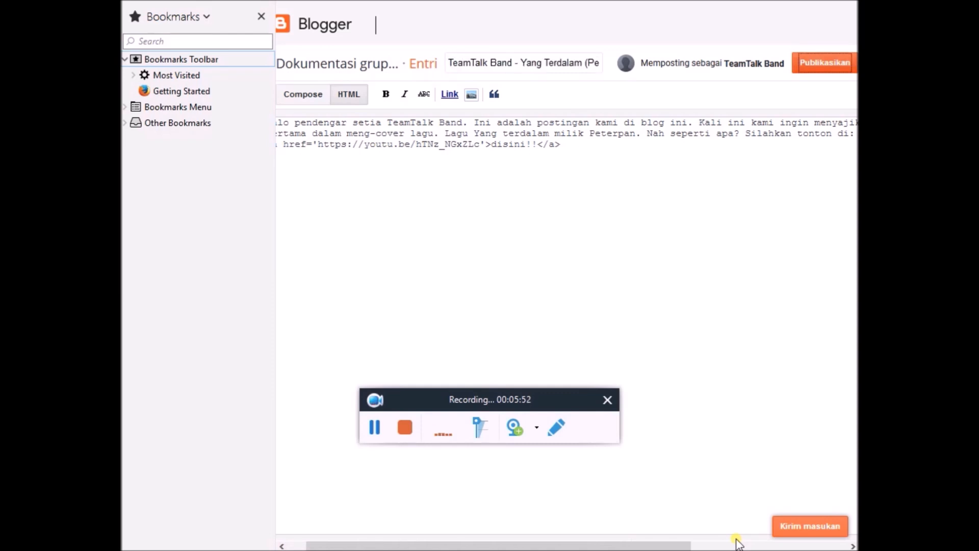
{"action": "key", "text": "Tab"}
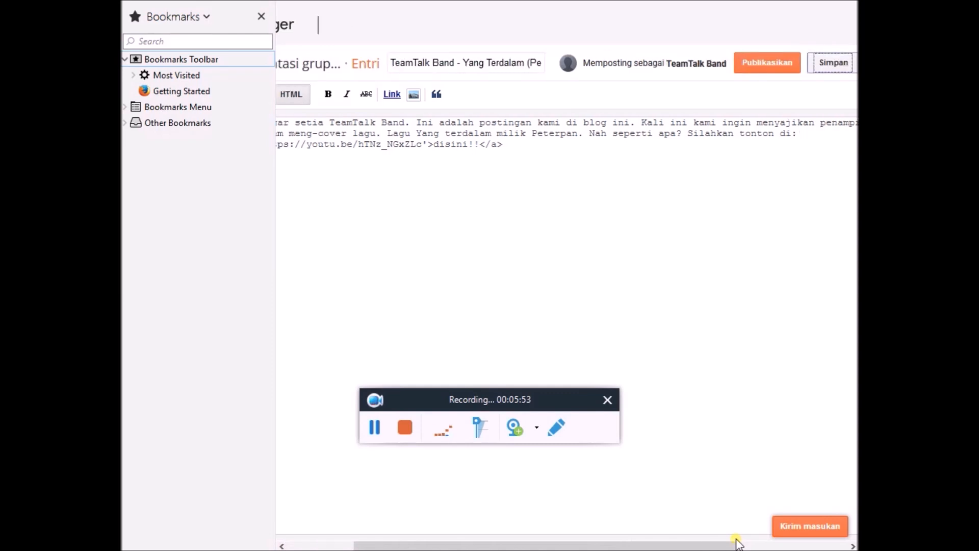
{"action": "key", "text": "Tab"}
{"action": "key", "text": "Tab"}
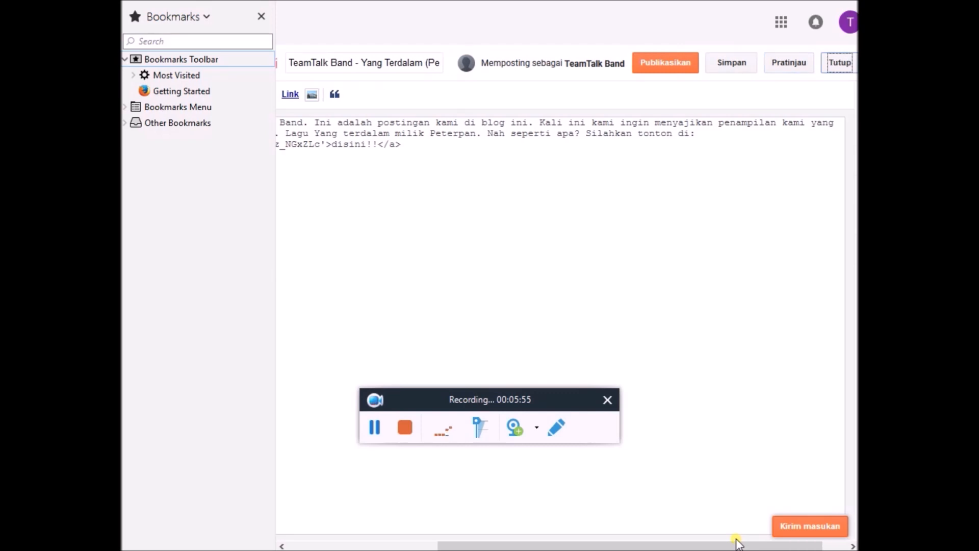
{"action": "key", "text": "Tab"}
{"action": "key", "text": "Tab"}
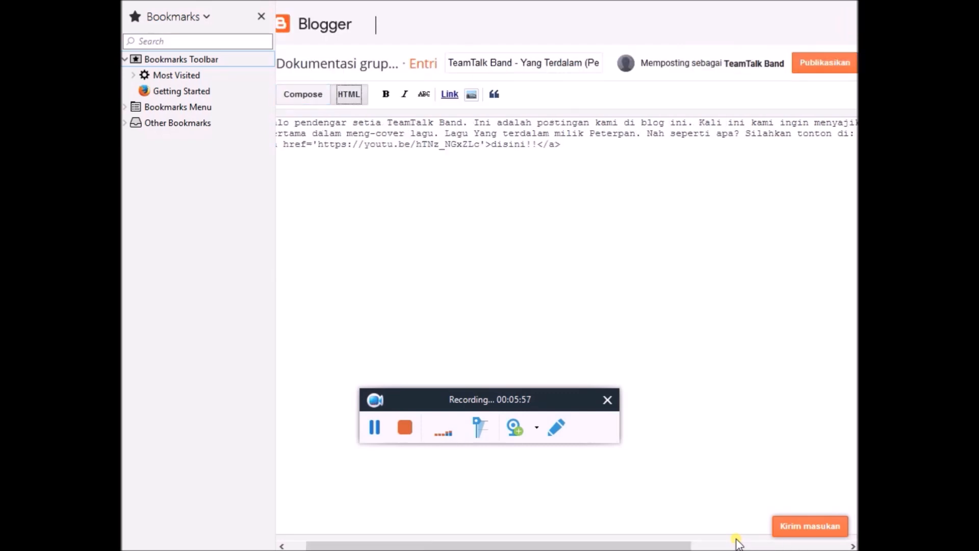
{"action": "key", "text": "Tab"}
{"action": "key", "text": "Home"}
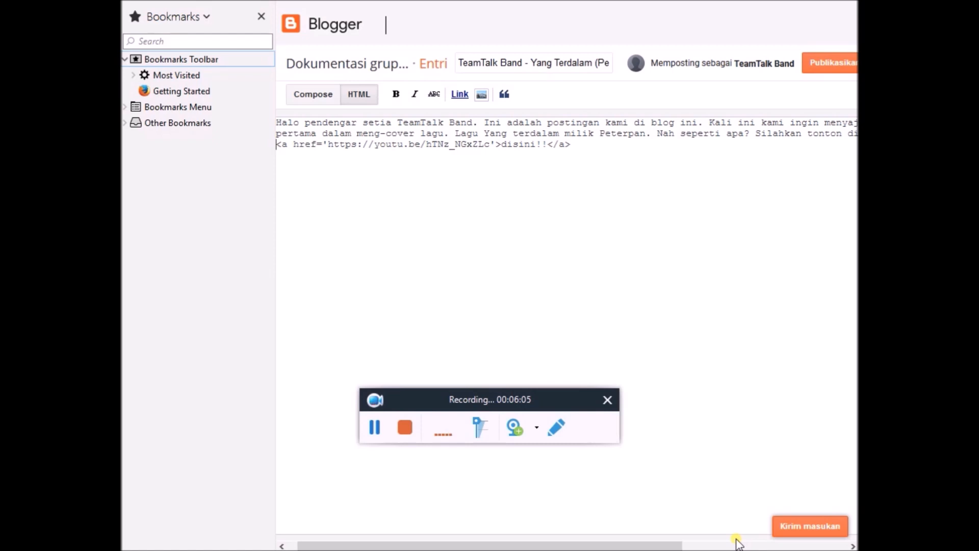
{"action": "left_click", "coordinate": [738, 544]}
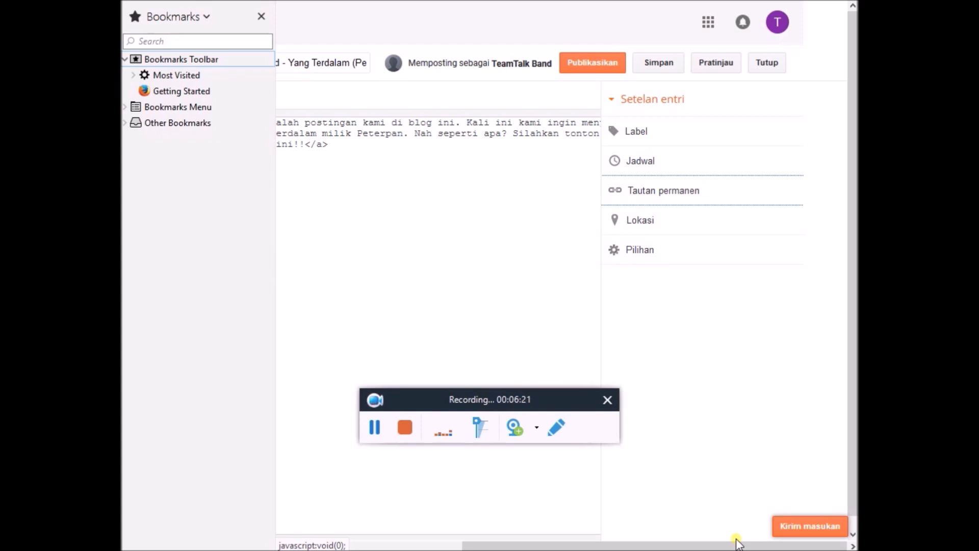
- Open the blog at teamtalkband.blogspot.com, requesting the address again when the IndiHome welcome page interrupts
{"action": "key", "text": "ctrl+l"}
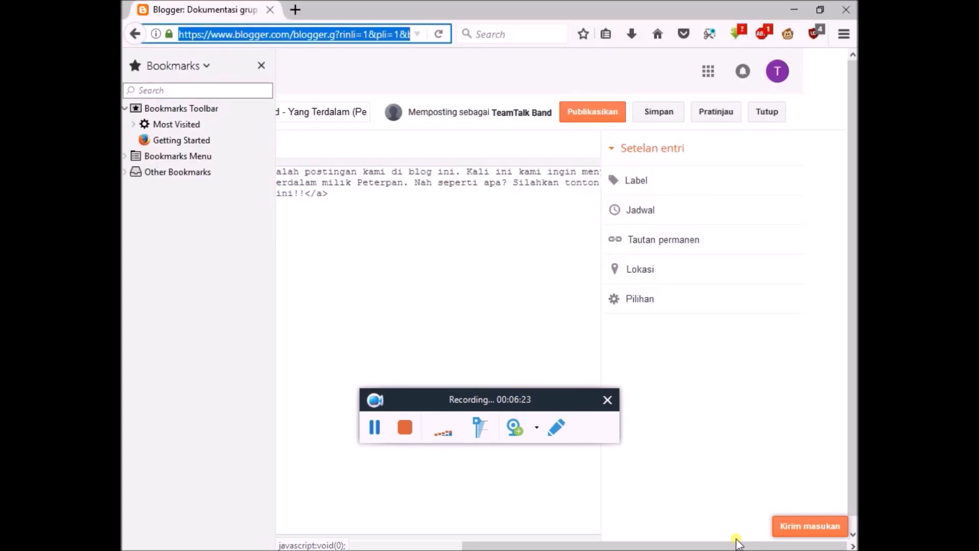
{"action": "key", "text": "BackSpace"}
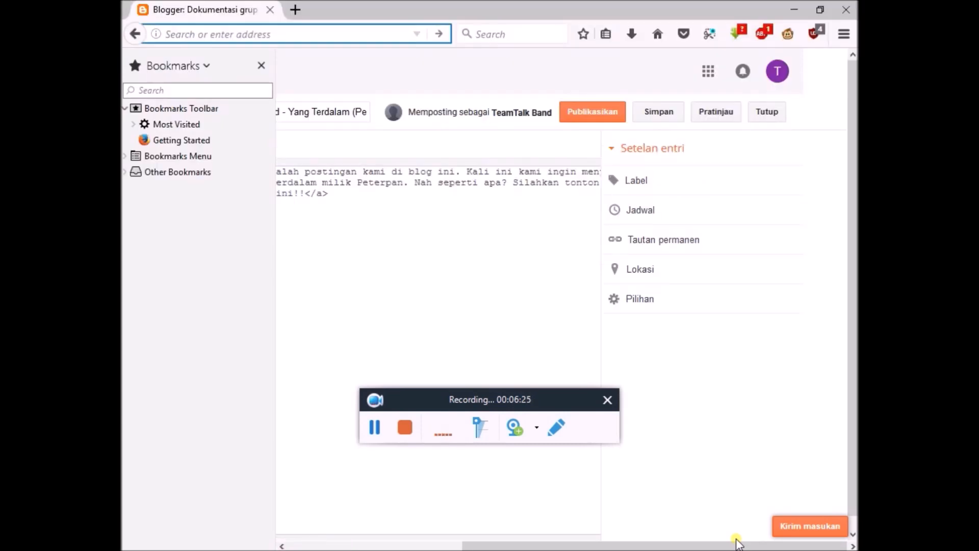
{"action": "type", "text": "te"}
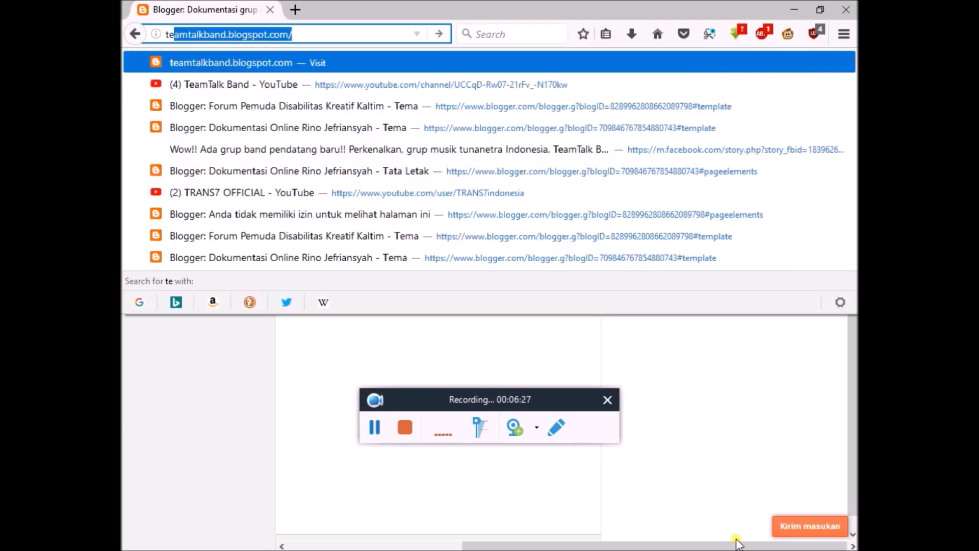
{"action": "type", "text": "amt"}
{"action": "key", "text": "Down"}
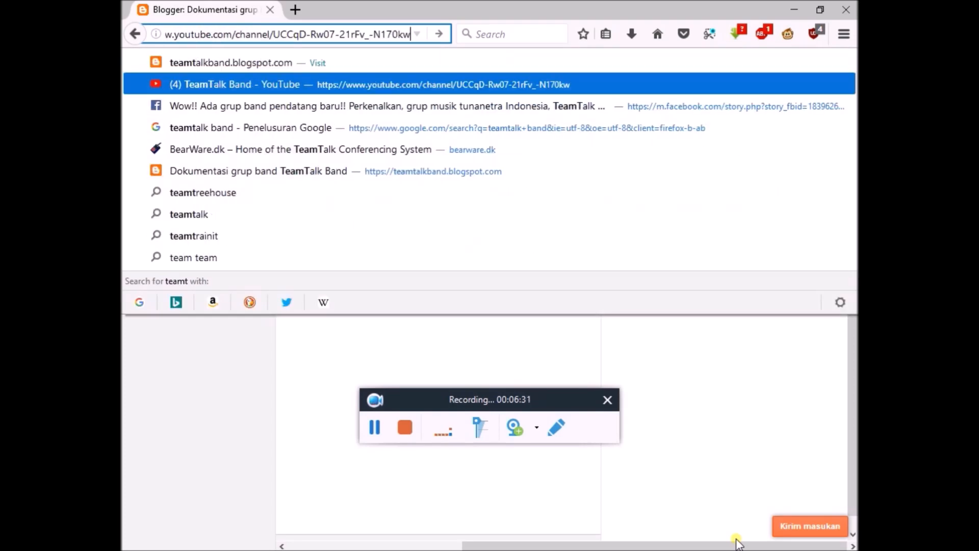
{"action": "key", "text": "Up"}
{"action": "key", "text": "Return"}
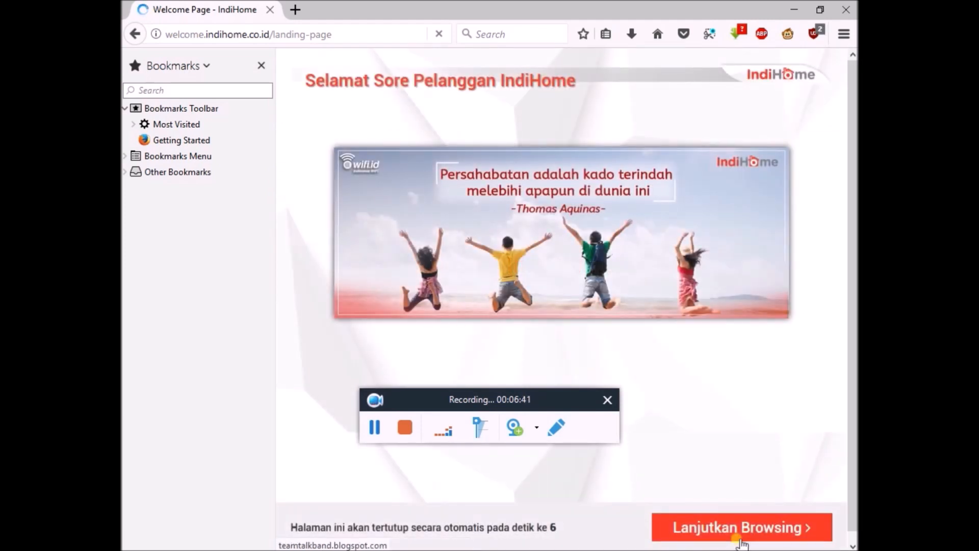
{"action": "key", "text": "ctrl+l"}
{"action": "type", "text": "te"}
{"action": "key", "text": "Down"}
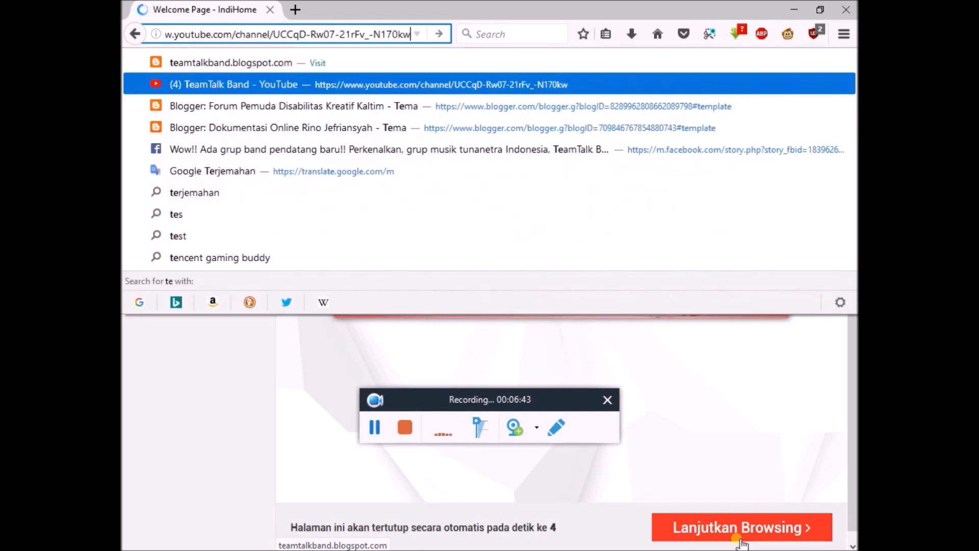
{"action": "key", "text": "Up"}
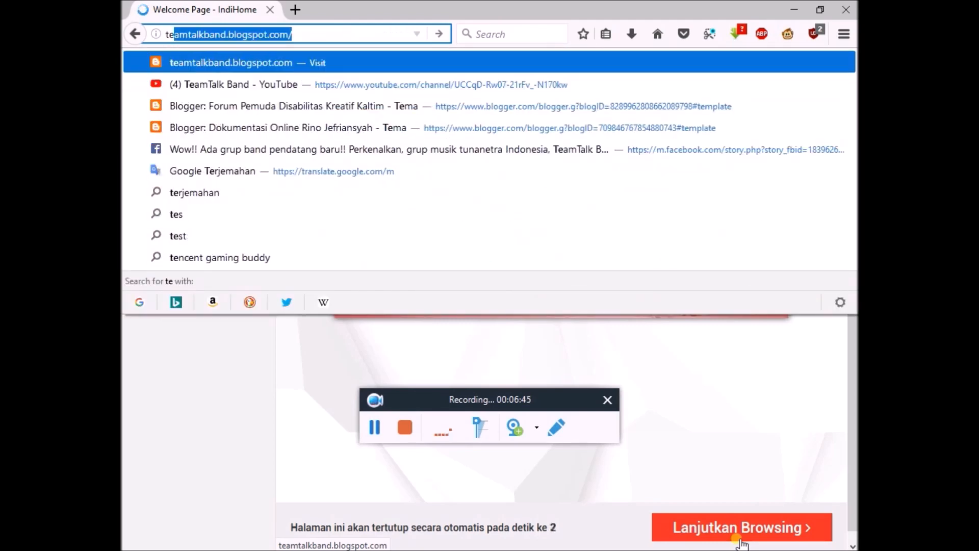
{"action": "key", "text": "Return"}
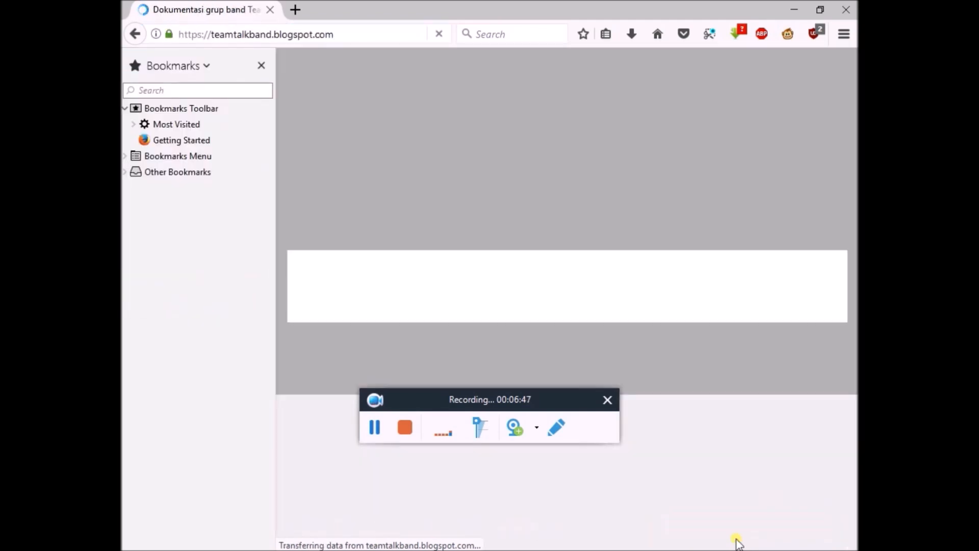
- Check the blog's home page for posts and return to the Blogger post editor
{"action": "key", "text": "Tab"}
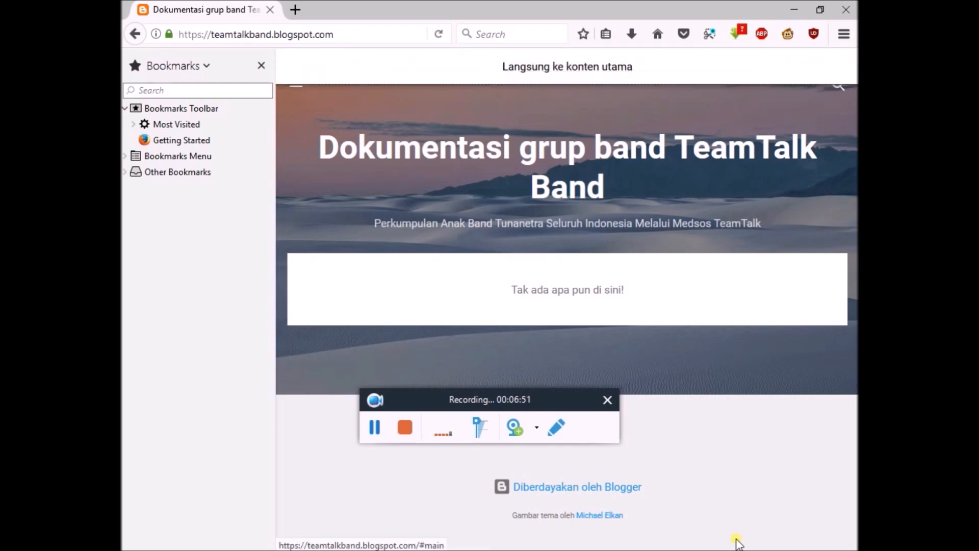
{"action": "key", "text": "Tab"}
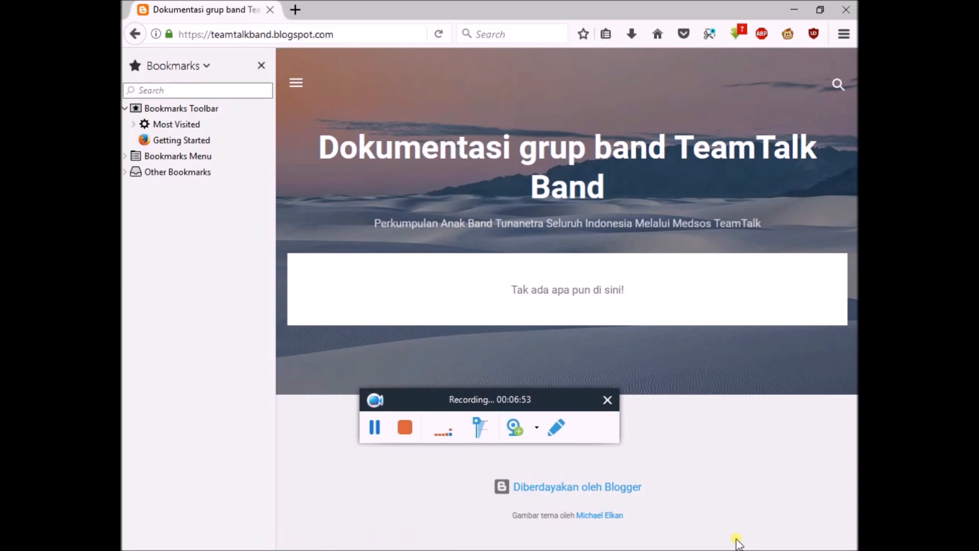
{"action": "key", "text": "Tab"}
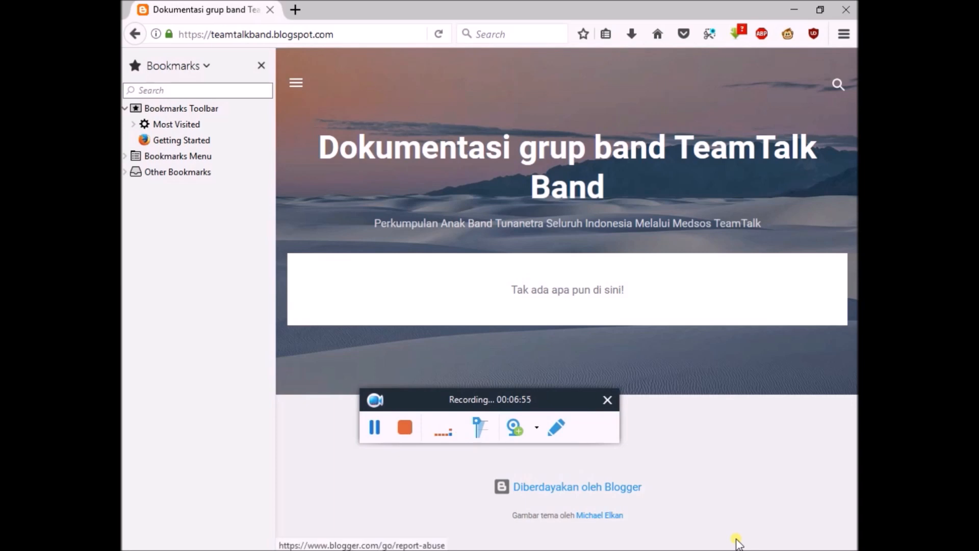
{"action": "key", "text": "Tab"}
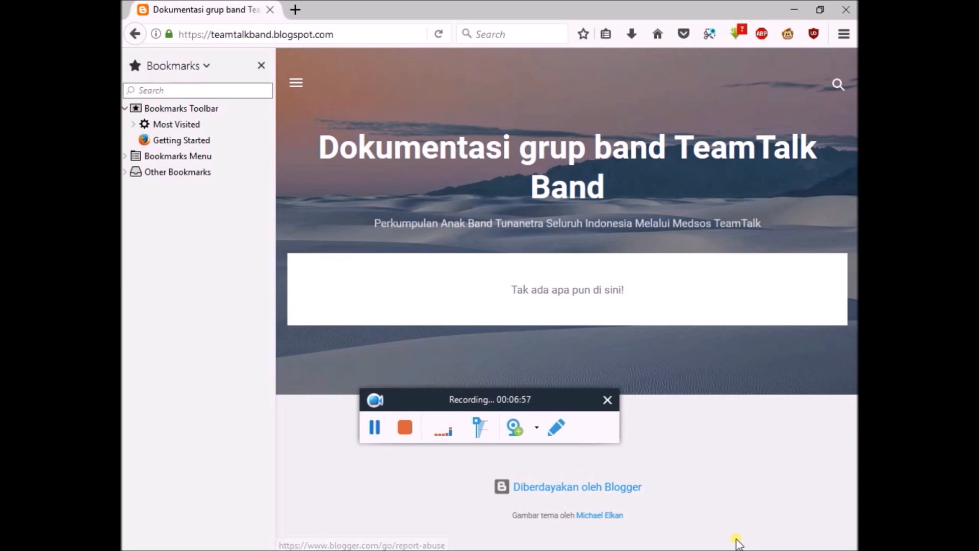
{"action": "key", "text": "alt+Left"}
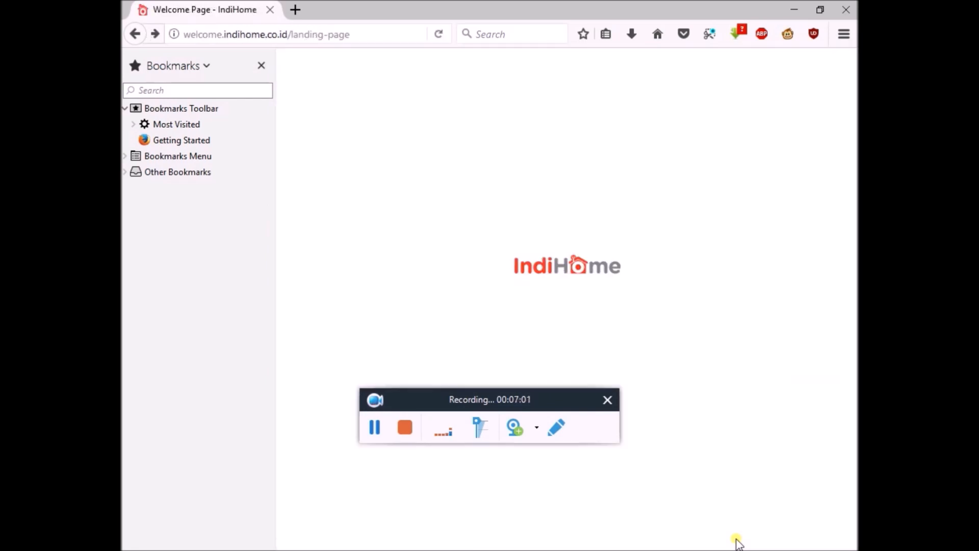
{"action": "left_click", "coordinate": [741, 530]}
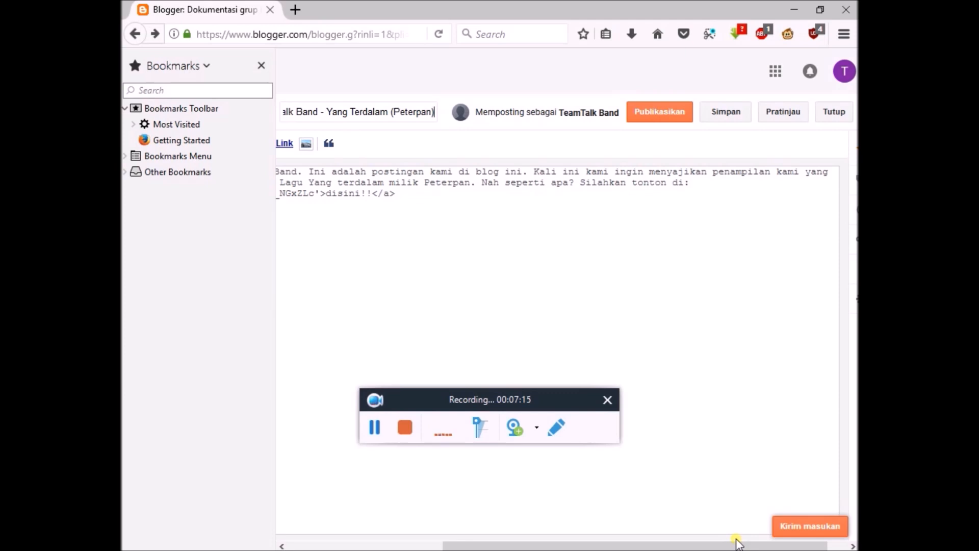
- Append "TeamTalk Band - Yang Terdalam (Cover Peterpan)" to the end of the post title
{"action": "type", "text": "TeamT"}
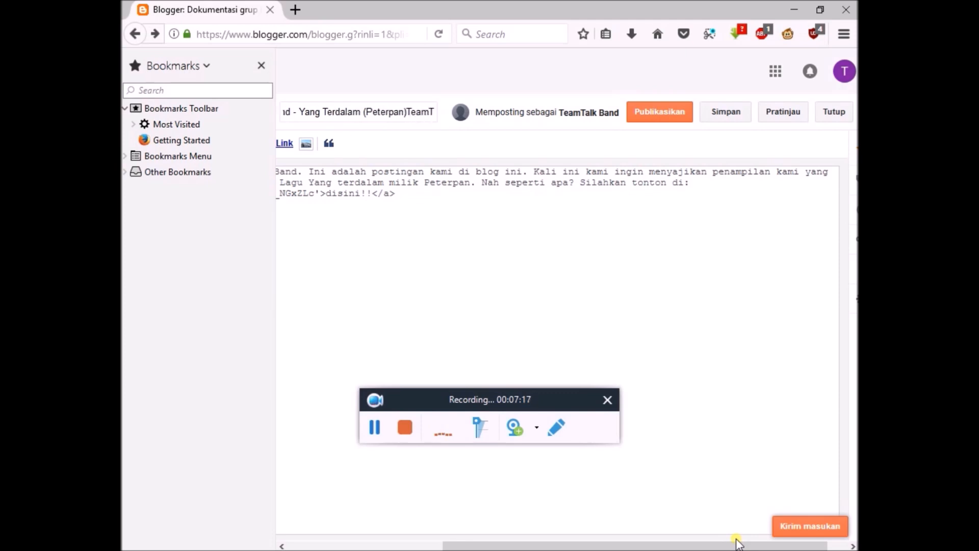
{"action": "type", "text": "alk Band"}
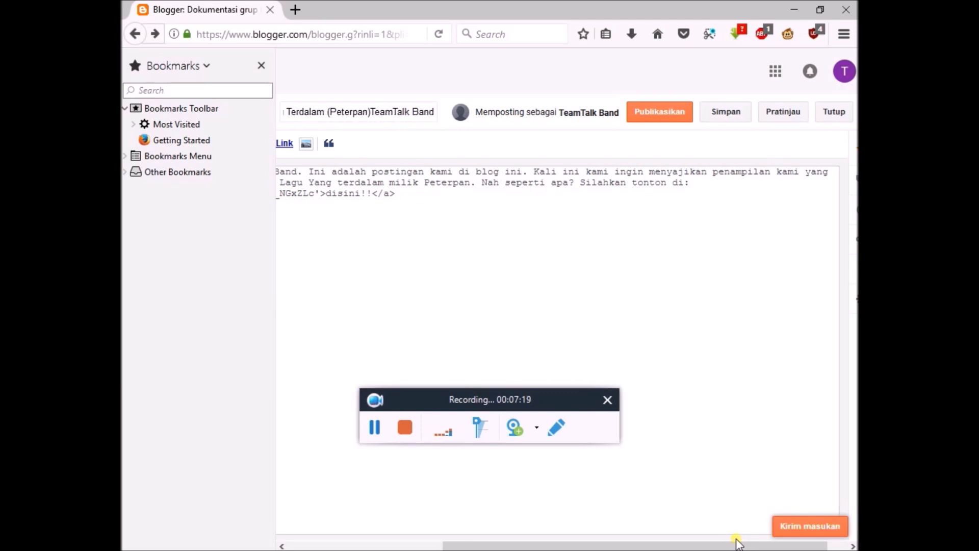
{"action": "type", "text": " -"}
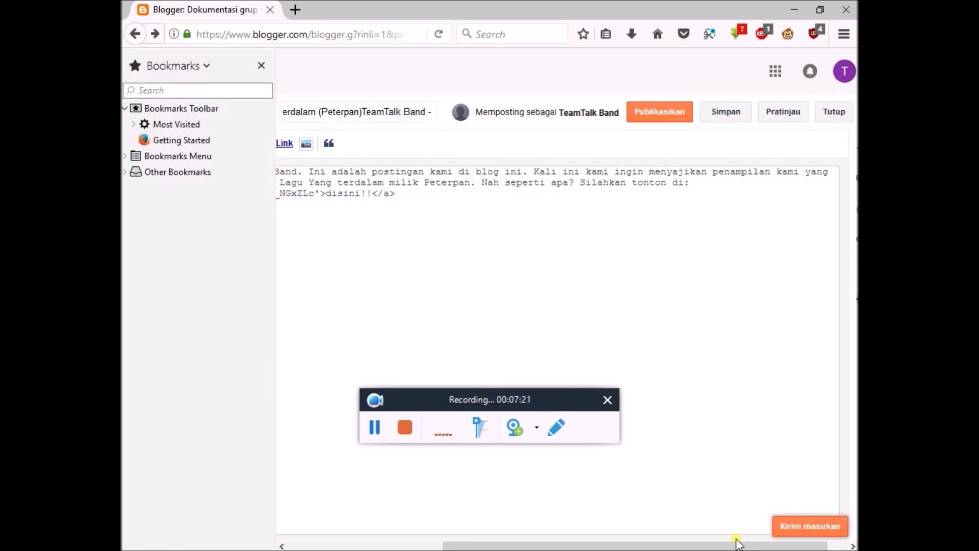
{"action": "type", "text": " Yang Terdala"}
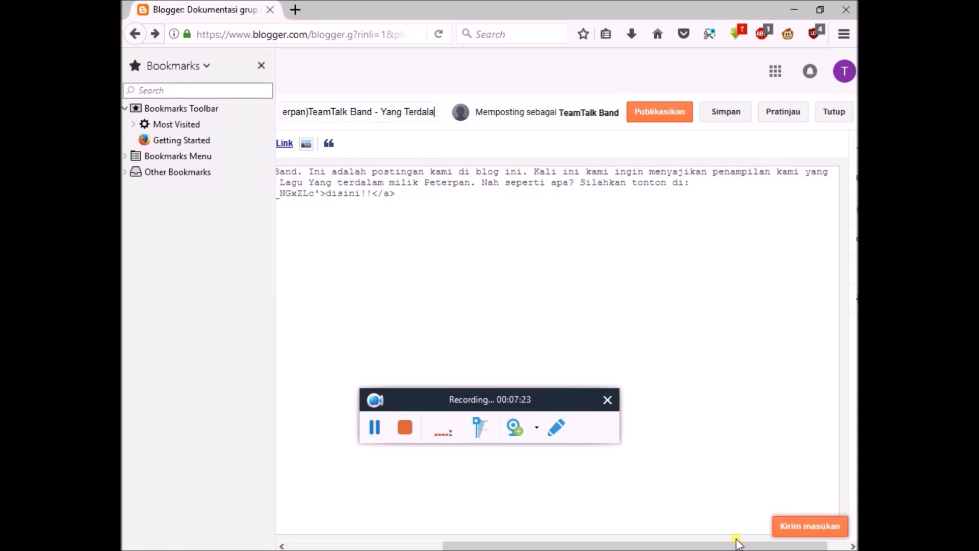
{"action": "type", "text": "m ("}
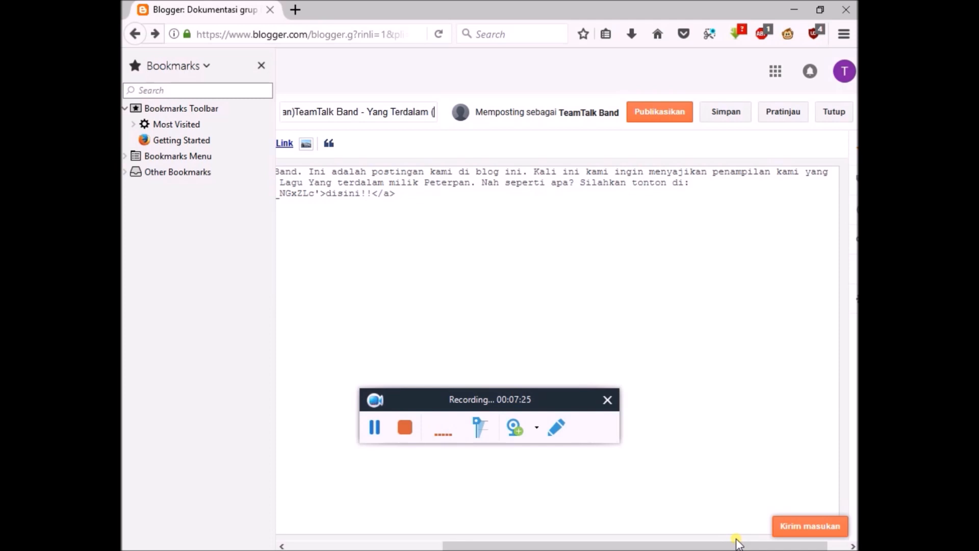
{"action": "type", "text": "Cover Peterpan)"}
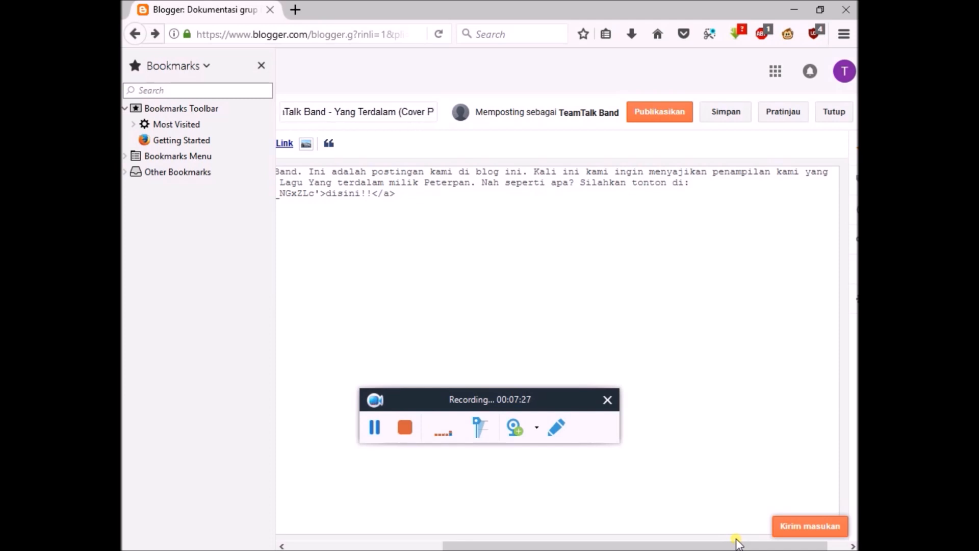
- Add the prepared TeamTalk Band text with its "disini!!" YouTube link once more at the end of the HTML body
{"action": "key", "text": "Tab"}
{"action": "key", "text": "Tab"}
{"action": "key", "text": "Tab"}
{"action": "key", "text": "Tab"}
{"action": "key", "text": "Tab"}
{"action": "key", "text": "Tab"}
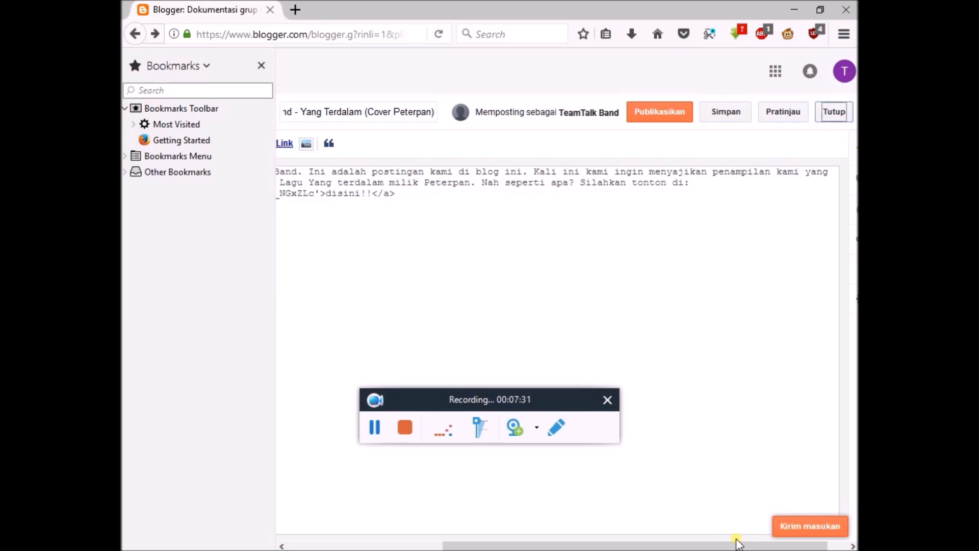
{"action": "key", "text": "Tab"}
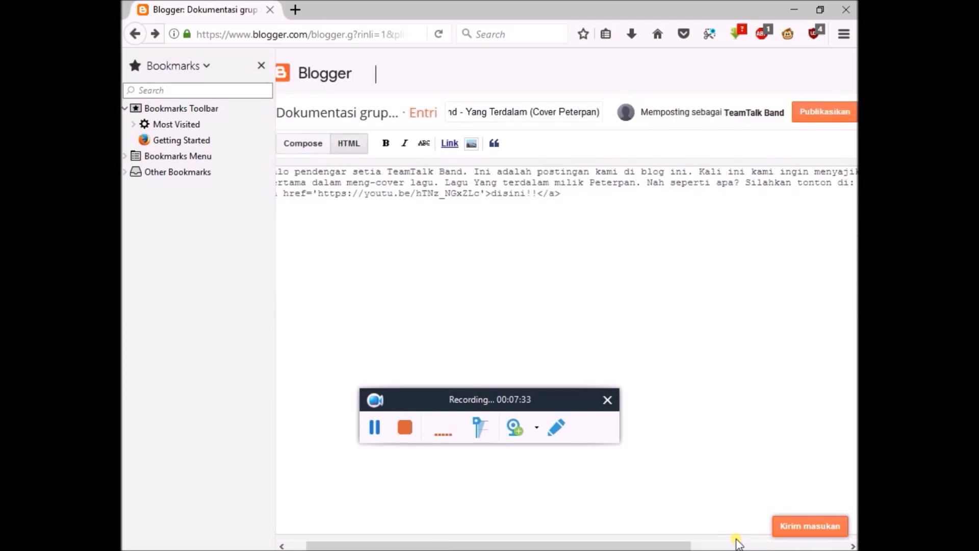
{"action": "type", "text": "Halo pendengar setia TeamTalk Band. Ini adalah postingan kami di blog ini. Kali ini kami ingin menyajikan penampilan kami yang pertama dalam meng-cover lagu. Lagu Yang terdalam milik Peterpan. Nah seperti apa? Silahkan tonton di: <a href='https://youtu.be/hTNz_NGxZLc'>disini!!</a>"}
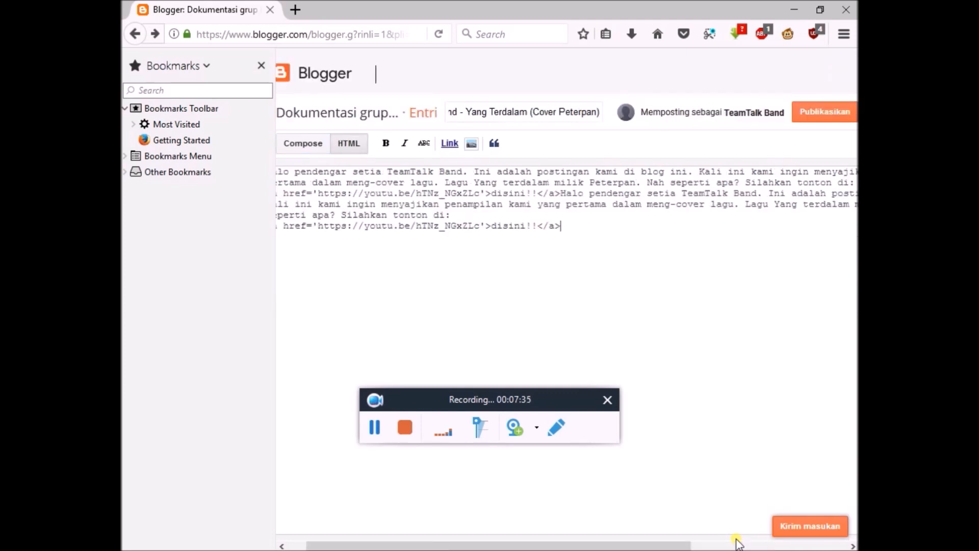
- Publish the TeamTalk Band post
{"action": "left_click", "coordinate": [738, 543]}
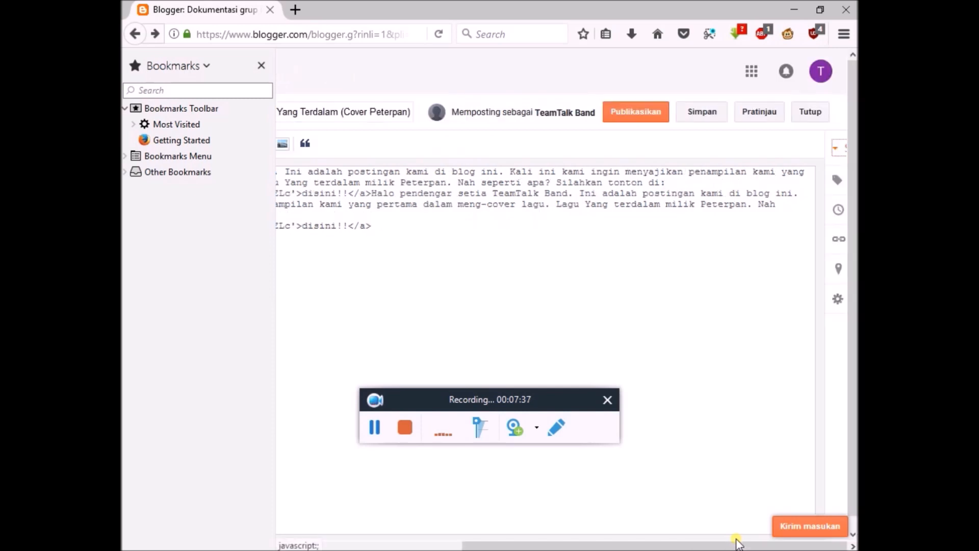
{"action": "key", "text": "shift+Tab"}
{"action": "key", "text": "shift+Tab"}
{"action": "key", "text": "shift+Tab"}
{"action": "key", "text": "shift+Tab"}
{"action": "key", "text": "shift+Tab"}
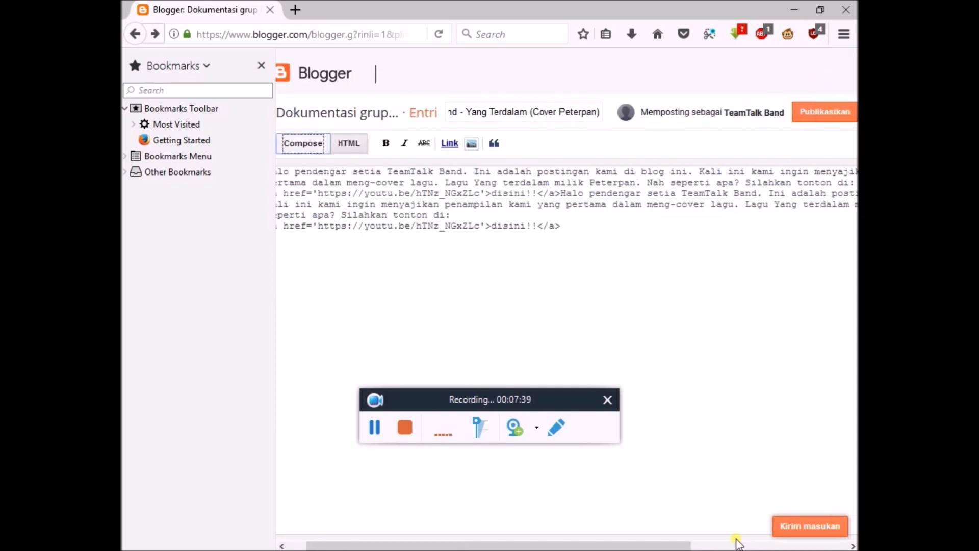
{"action": "key", "text": "shift+Tab"}
{"action": "key", "text": "shift+Tab"}
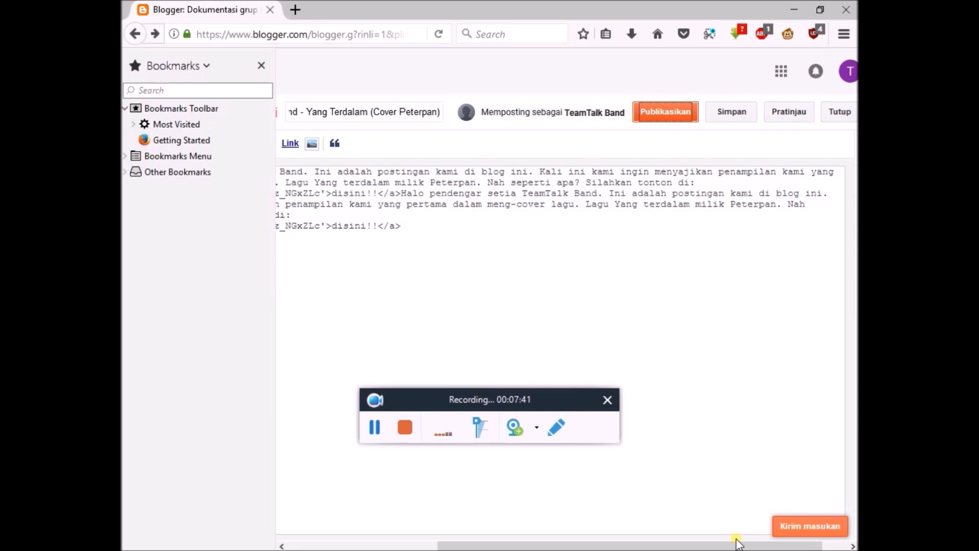
{"action": "key", "text": "Return"}
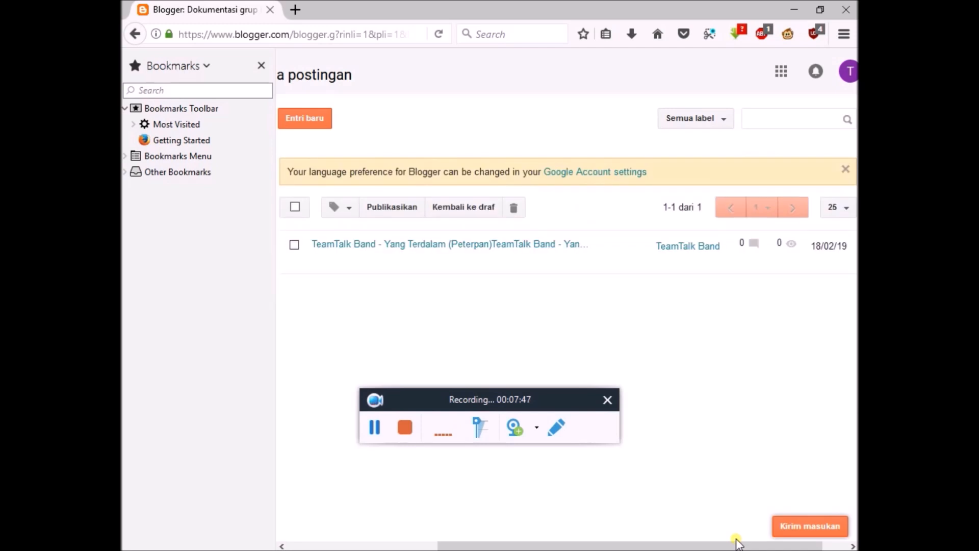
- Examine the post list's controls for publishing, reverting to draft, deleting and setting the number of posts per page
{"action": "key", "text": "shift+Tab"}
{"action": "key", "text": "Tab"}
{"action": "key", "text": "Tab"}
{"action": "key", "text": "Tab"}
{"action": "key", "text": "Tab"}
{"action": "key", "text": "Tab"}
{"action": "key", "text": "Tab"}
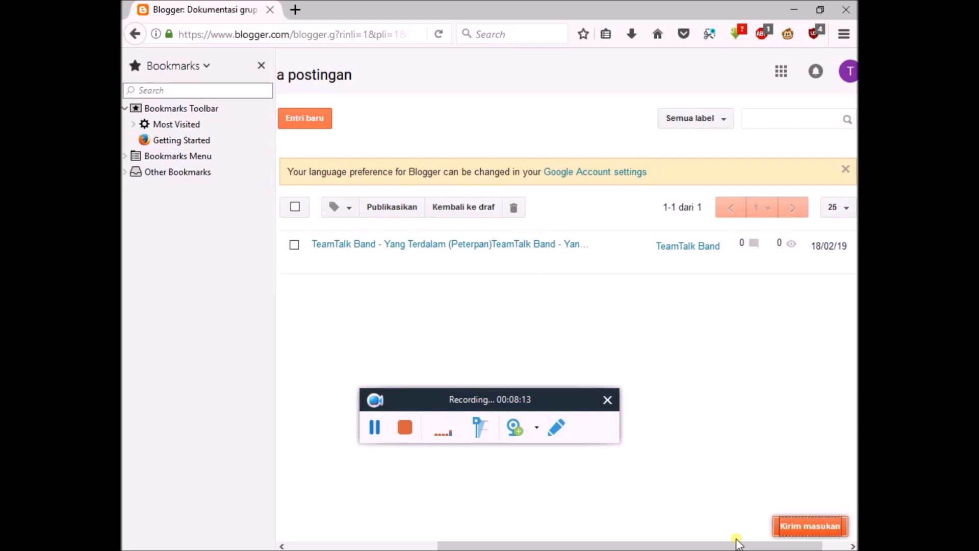
{"action": "key", "text": "shift+Tab"}
{"action": "key", "text": "shift+Tab"}
{"action": "key", "text": "shift+Tab"}
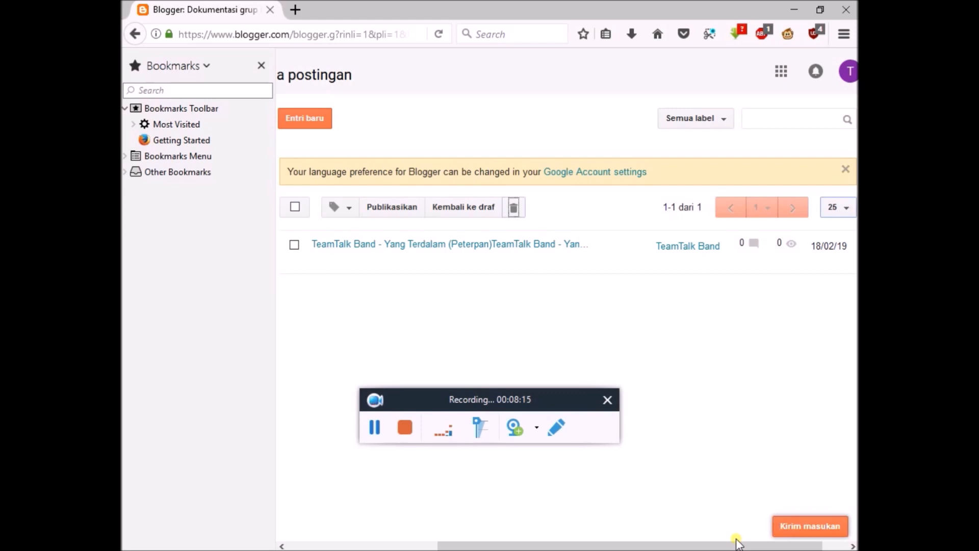
{"action": "key", "text": "shift+Tab"}
{"action": "key", "text": "shift+Tab"}
{"action": "key", "text": "Tab"}
{"action": "key", "text": "Tab"}
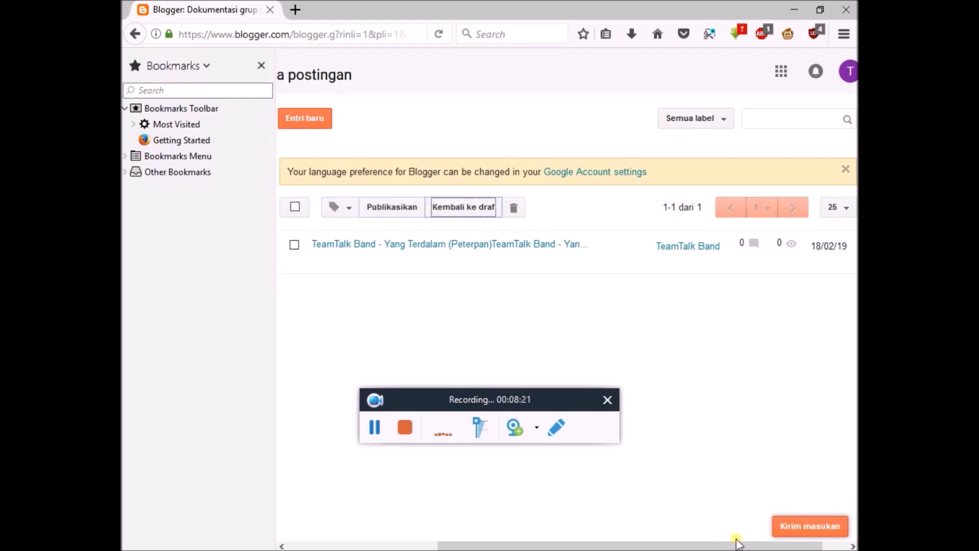
{"action": "key", "text": "Tab"}
{"action": "key", "text": "Tab"}
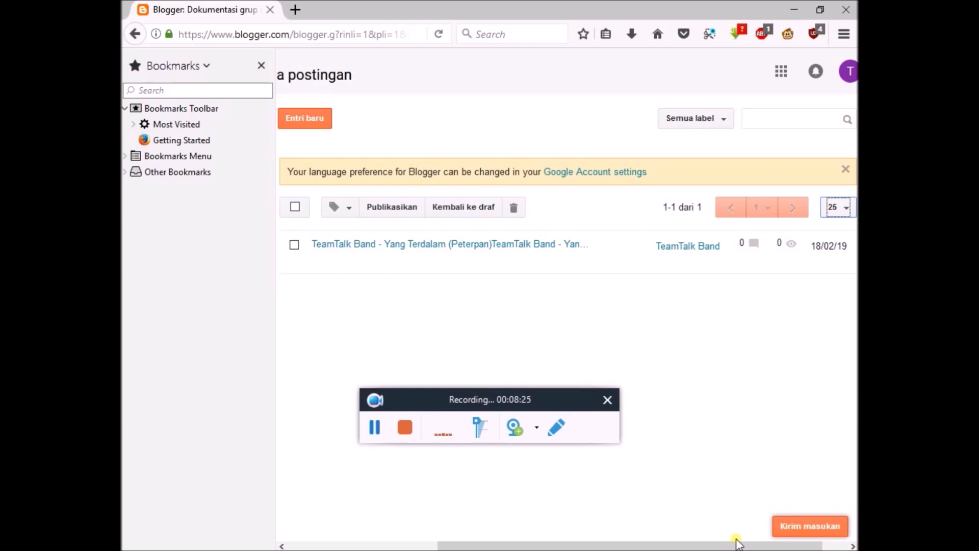
- Open teamtalkband.blogspot.com to view the published post on the public blog
{"action": "key", "text": "ctrl+l"}
{"action": "key", "text": "BackSpace"}
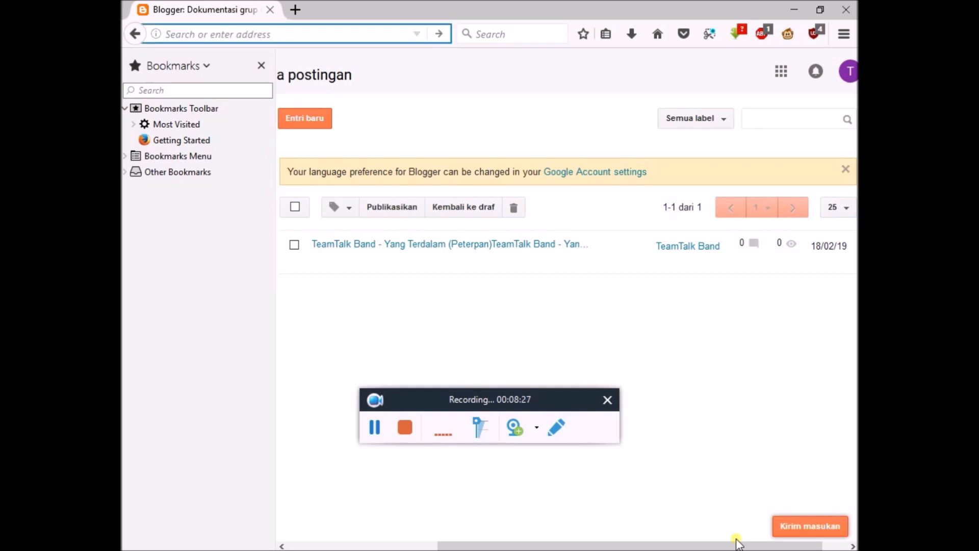
{"action": "type", "text": "teamtalkband.blogspot.com/"}
{"action": "key", "text": "Down"}
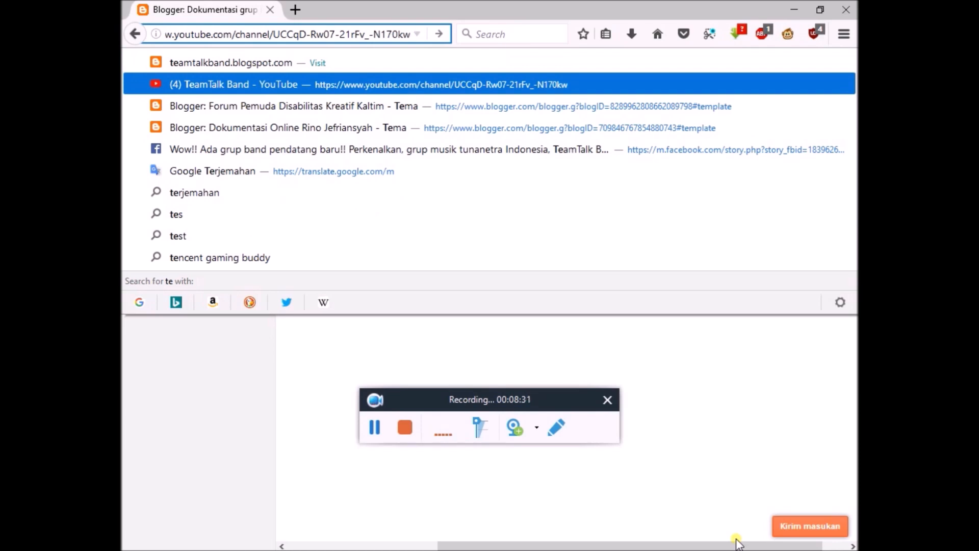
{"action": "key", "text": "Up"}
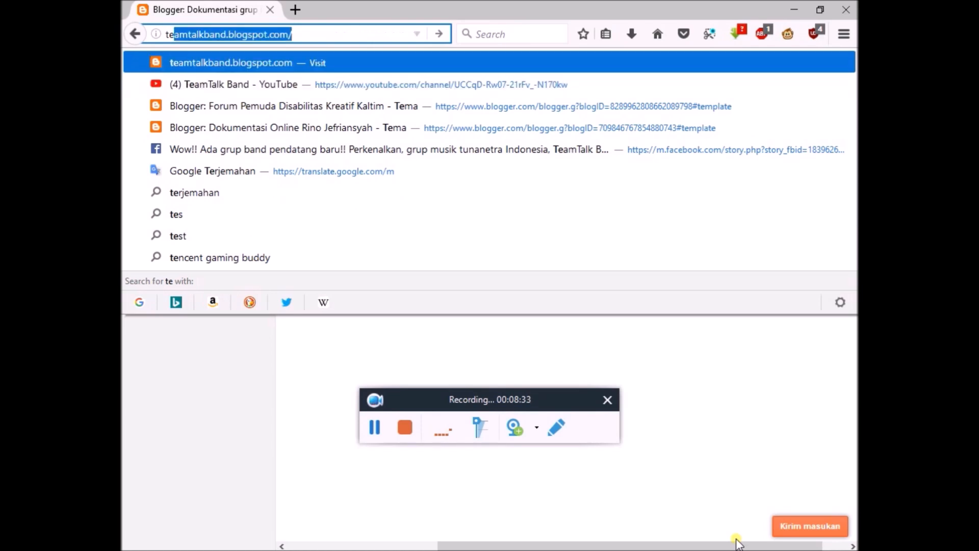
{"action": "key", "text": "Return"}
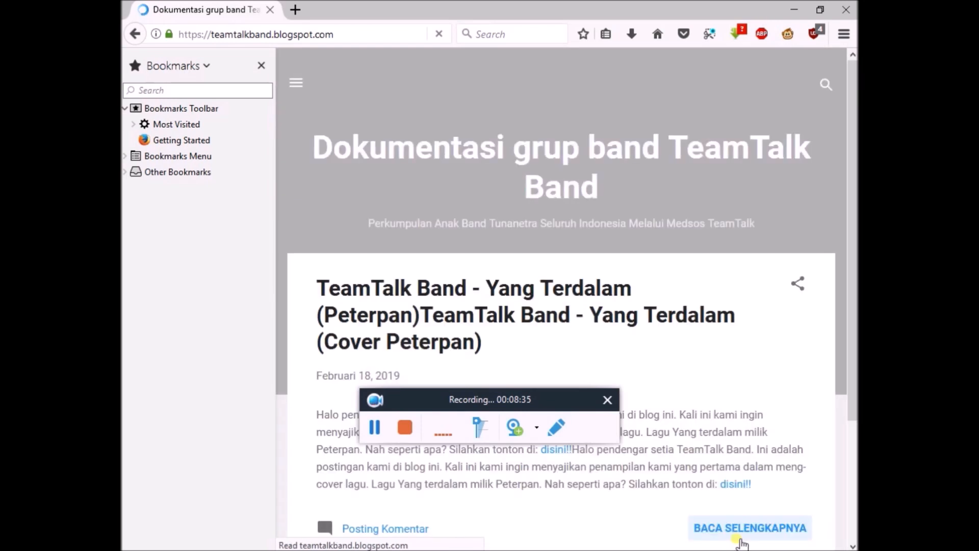
- Examine the published Yang Terdalam post on the blog, from its title through the "disini!!" links to the comment and "Baca selengkapnya" links
{"action": "key", "text": "h"}
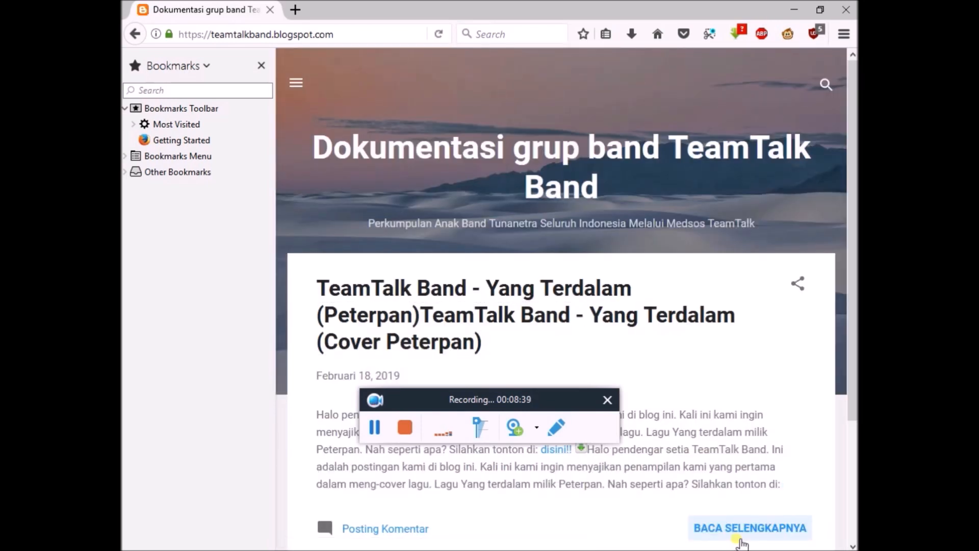
{"action": "key", "text": "Tab"}
{"action": "key", "text": "Tab"}
{"action": "key", "text": "Tab"}
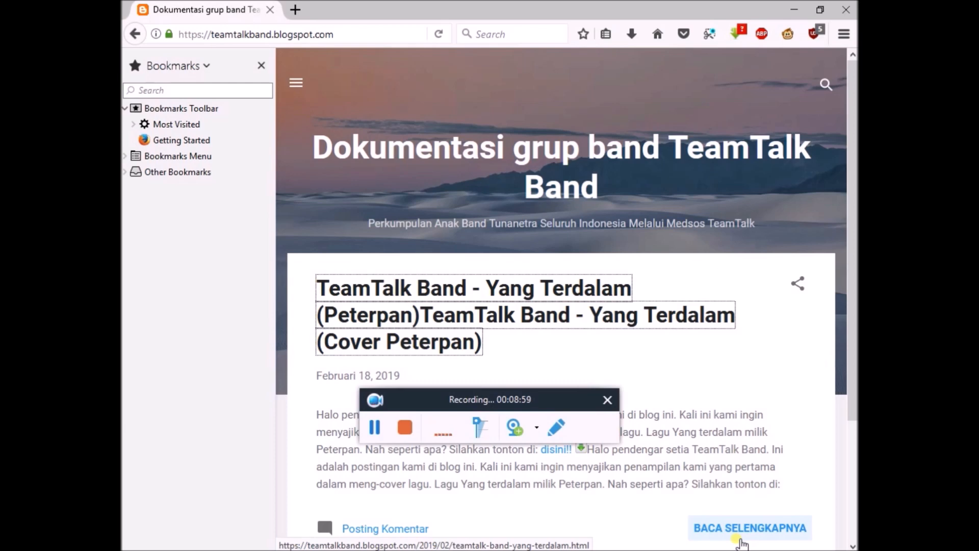
{"action": "key", "text": "Tab"}
{"action": "key", "text": "Tab"}
{"action": "key", "text": "Tab"}
{"action": "key", "text": "Tab"}
{"action": "key", "text": "Tab"}
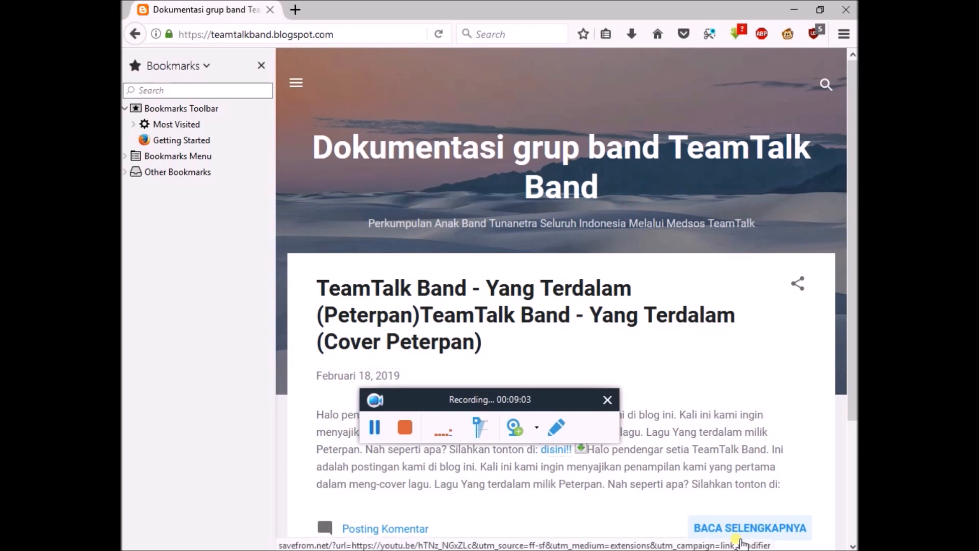
{"action": "key", "text": "Tab"}
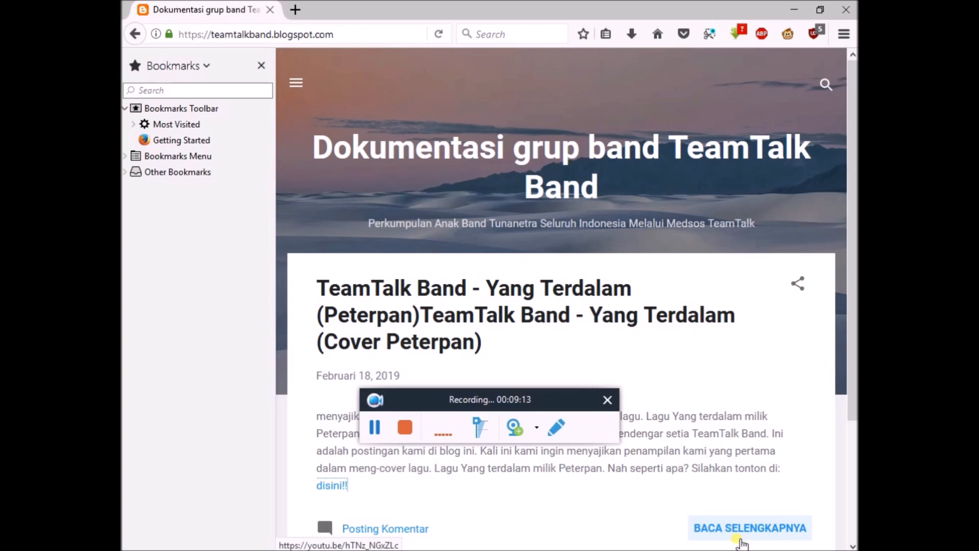
{"action": "key", "text": "Tab"}
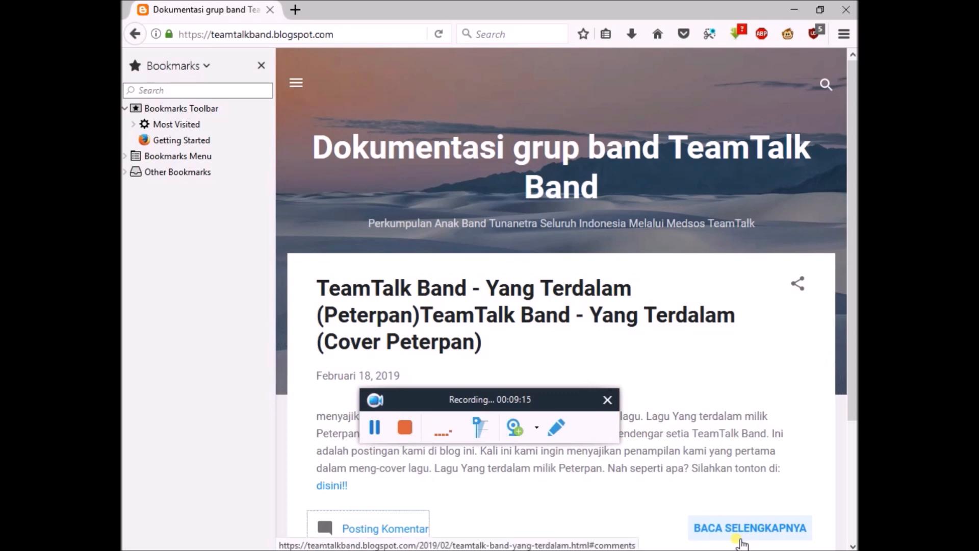
{"action": "key", "text": "Tab"}
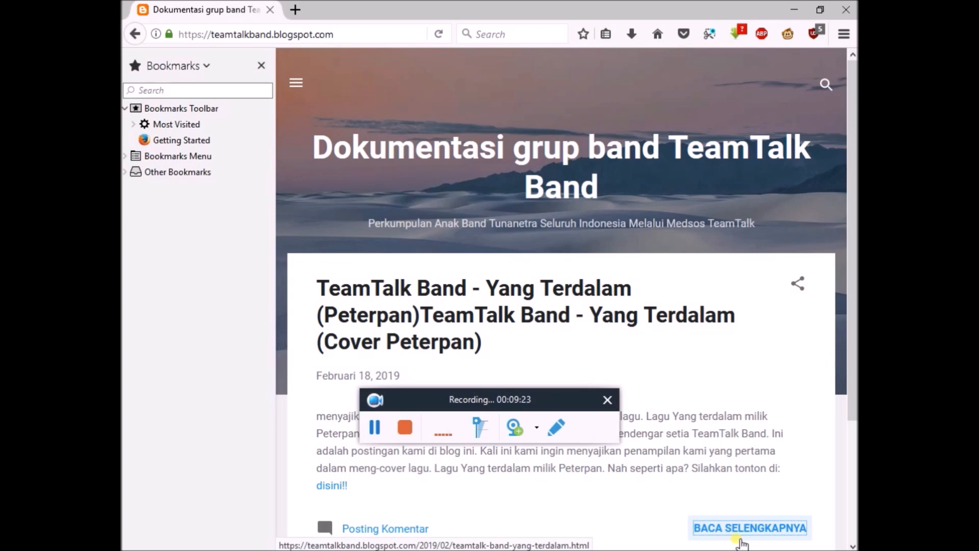
- Show the Windows desktop and select the Mozilla Firefox shortcut
{"action": "key", "text": "super+d"}
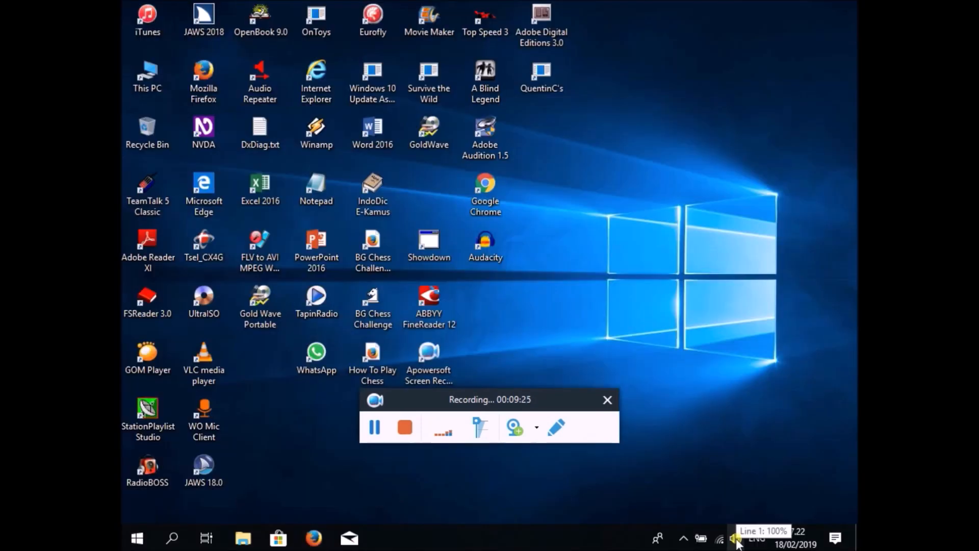
{"action": "key", "text": "m"}
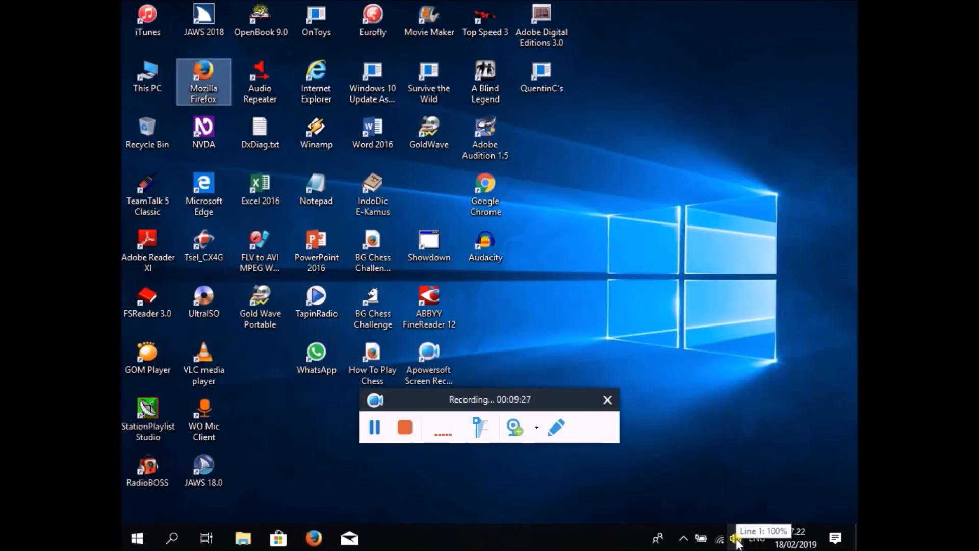